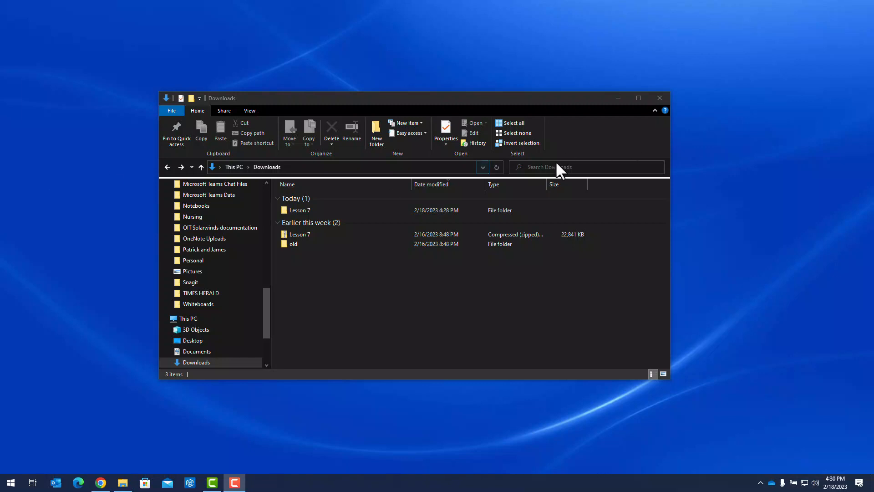
Open the Lesson 7 folder in Downloads and open the Skip on Green Screen 23 PSD with Adobe Bridge 2023.
left_click(314, 211)
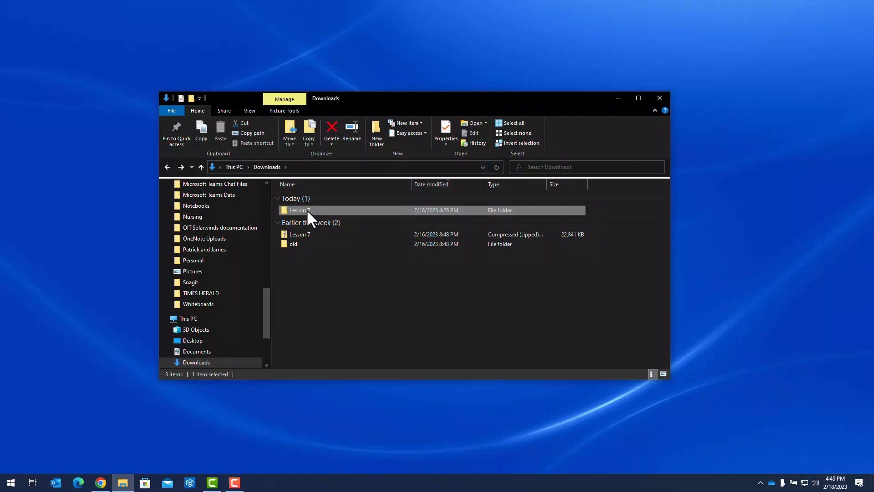
double_click(307, 209)
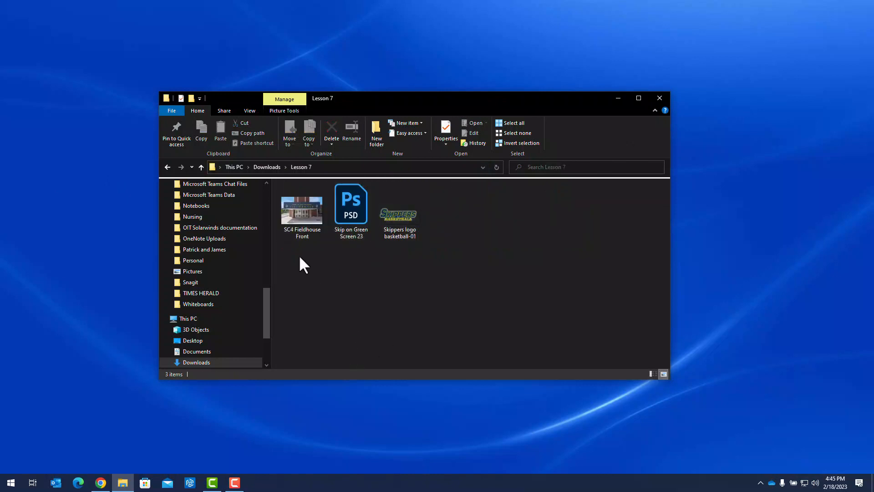
right_click(342, 207)
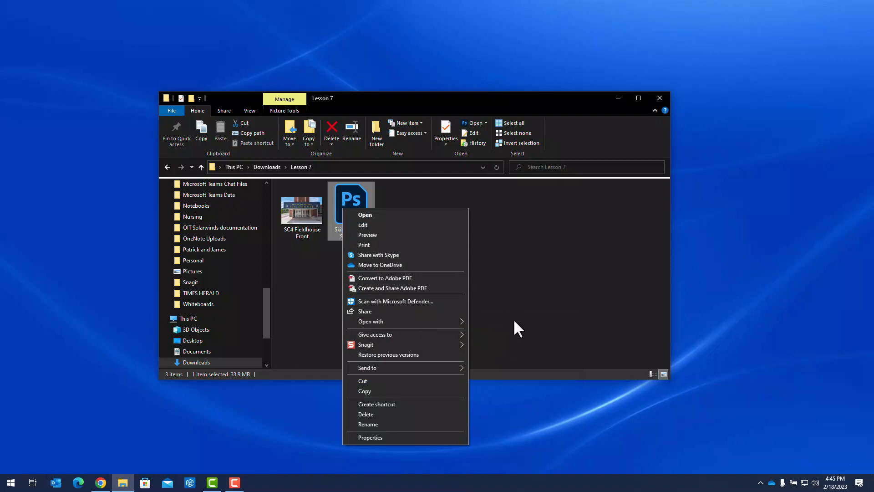
mouse_move(435, 322)
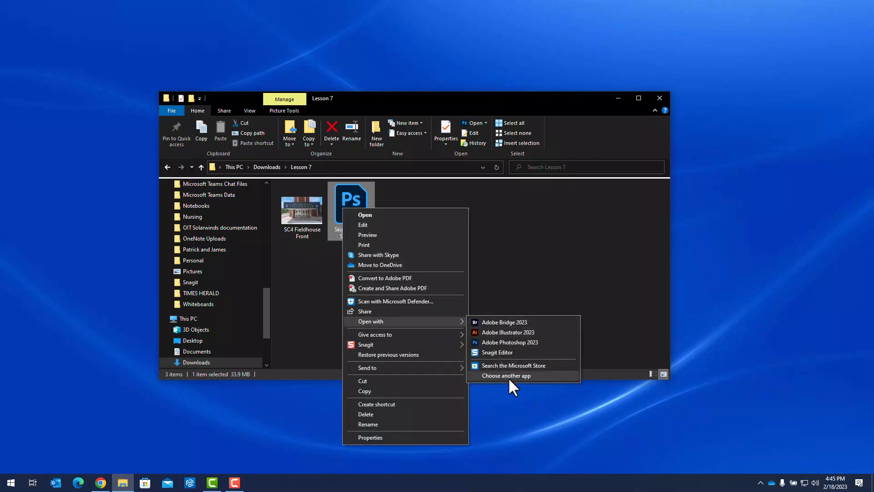
left_click(512, 322)
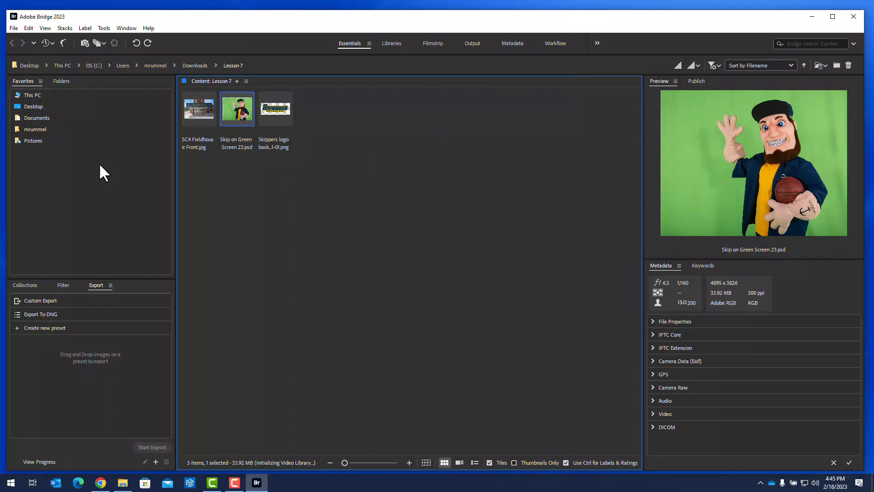
Launch Adobe Photoshop 2023 with a preferences reset, minimize Bridge and File Explorer, and agree to delete the Photoshop settings file.
left_click(11, 483)
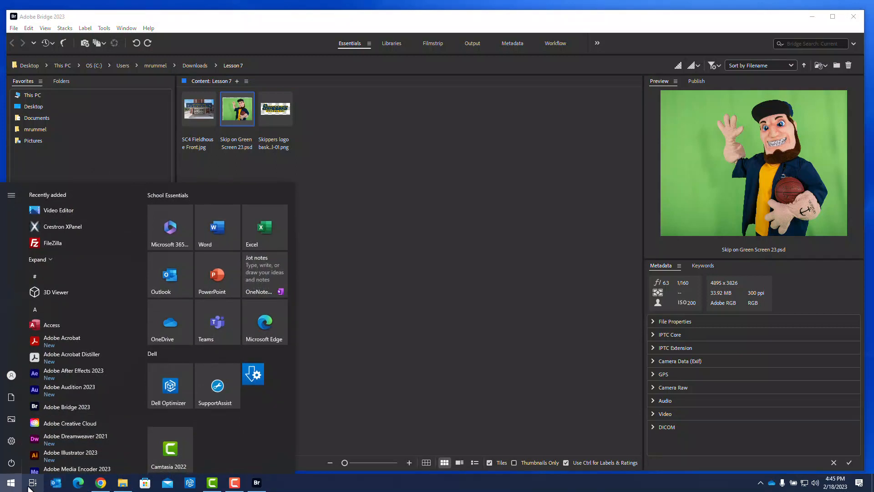
scroll(84, 379, "down", 5)
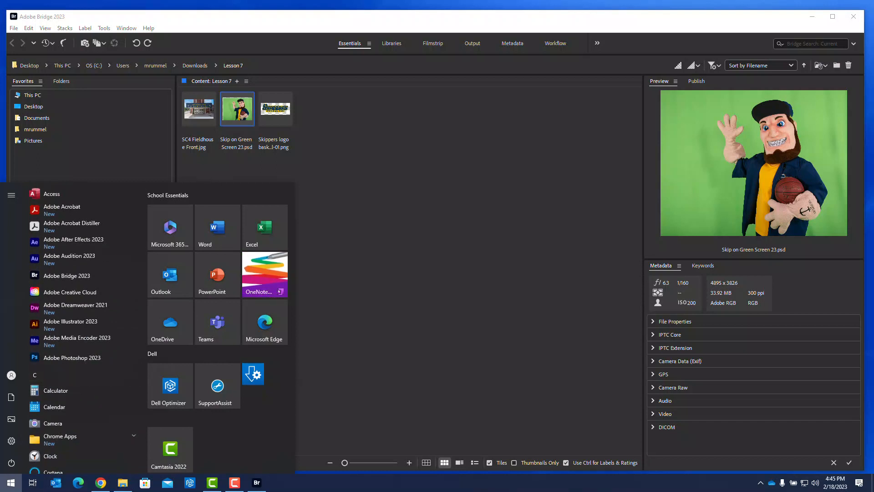
left_click(88, 357)
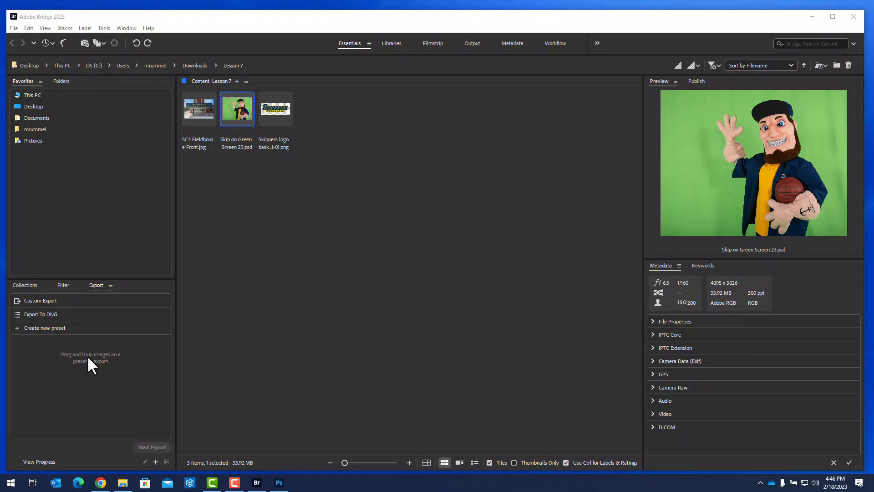
left_click(812, 16)
left_click(618, 98)
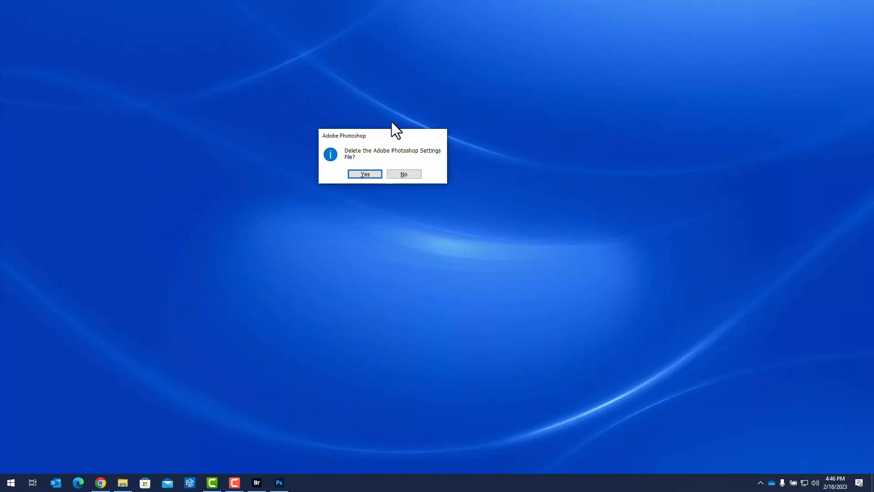
left_click(360, 175)
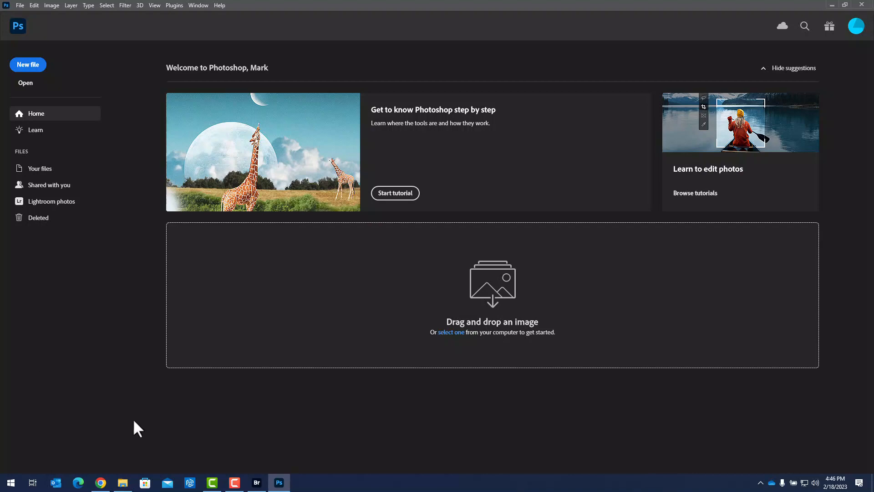
Switch back to Adobe Bridge and open Skip on Green Screen 23.psd in Photoshop.
left_click(257, 483)
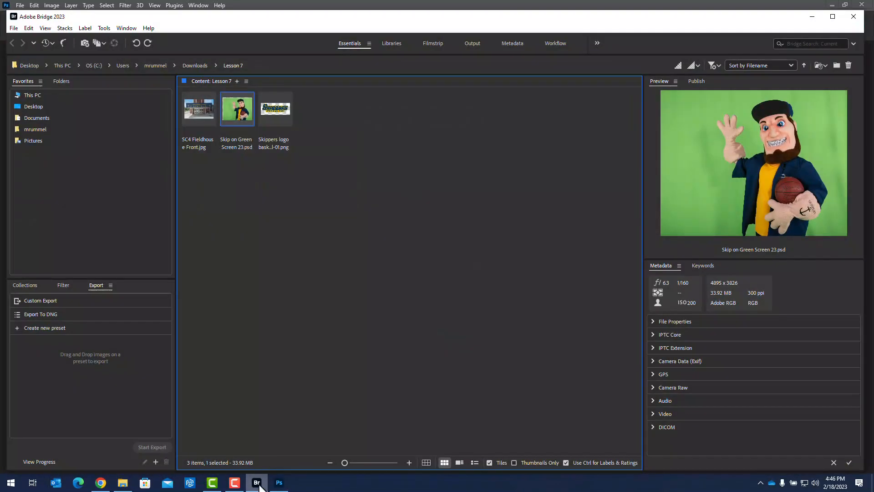
right_click(243, 105)
left_click(266, 111)
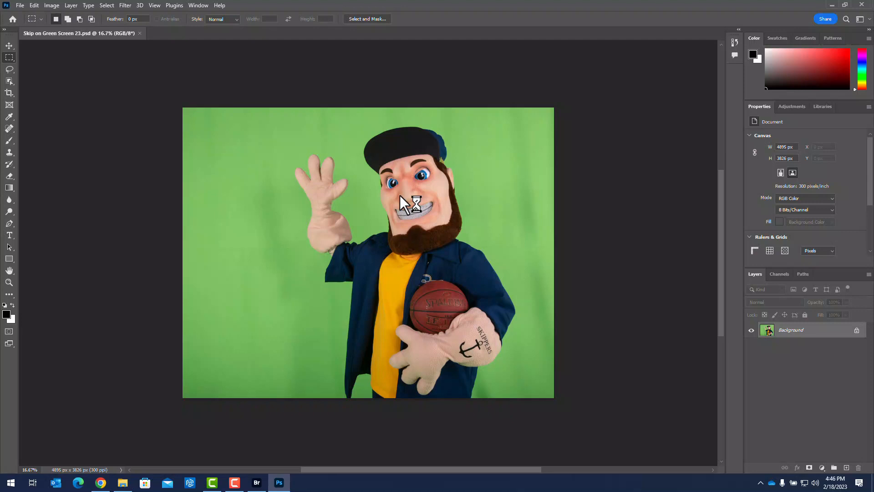
Crop the image at a 7:5 landscape ratio, enlarging the frame past the left edge of the photo to 5356 × 3826 px.
left_click(9, 93)
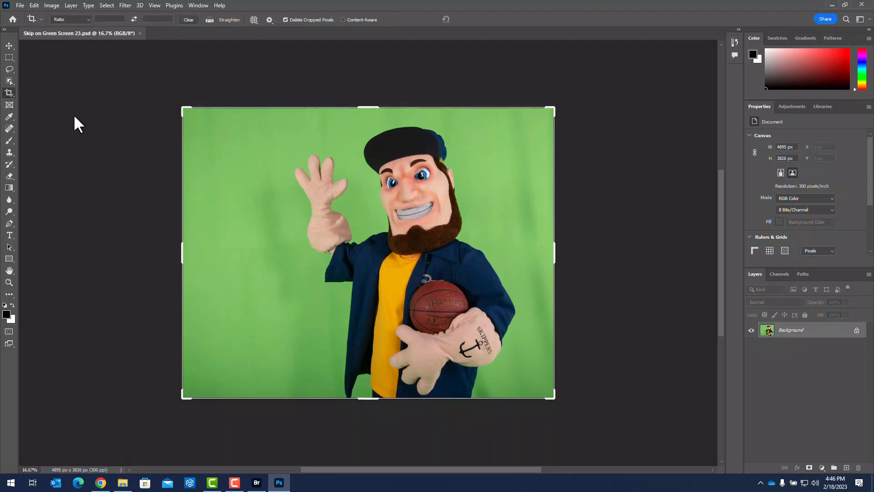
left_click(81, 19)
left_click(84, 66)
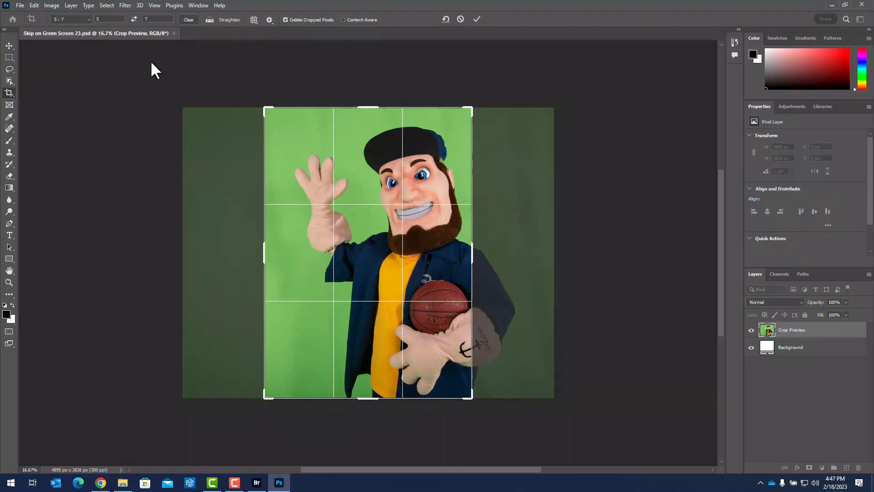
left_click(134, 18)
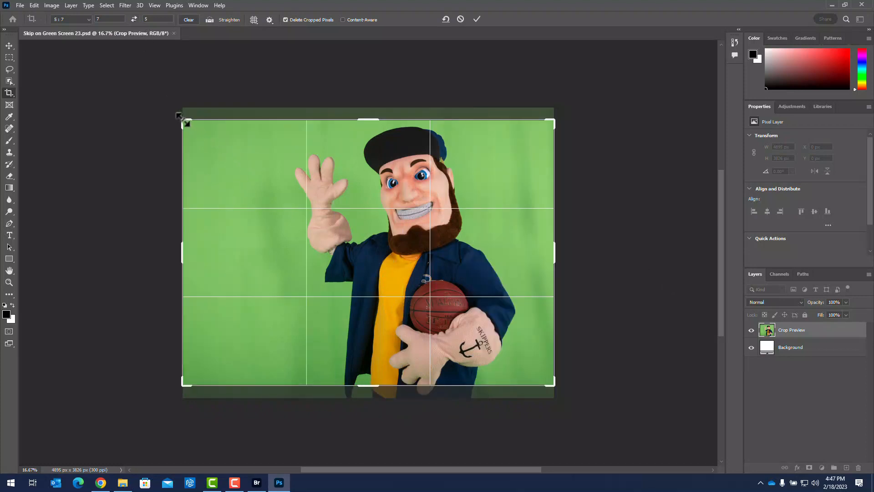
left_click_drag(187, 123, 174, 118)
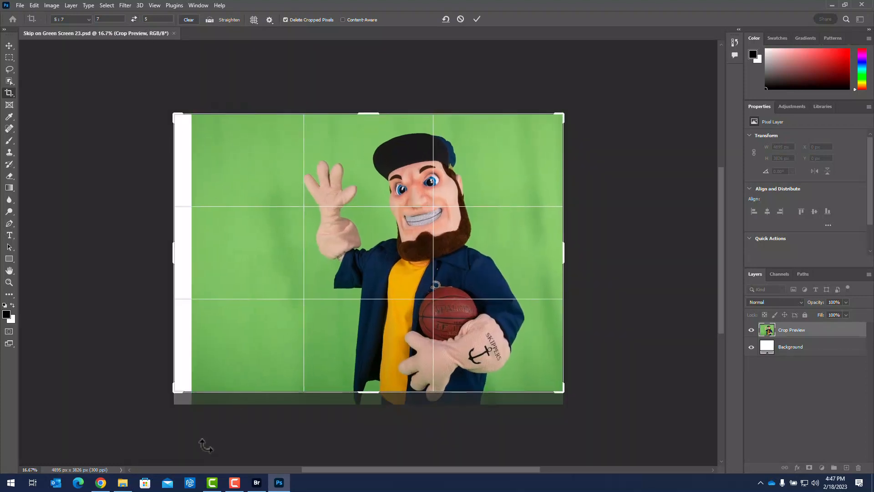
left_click_drag(178, 390, 166, 398)
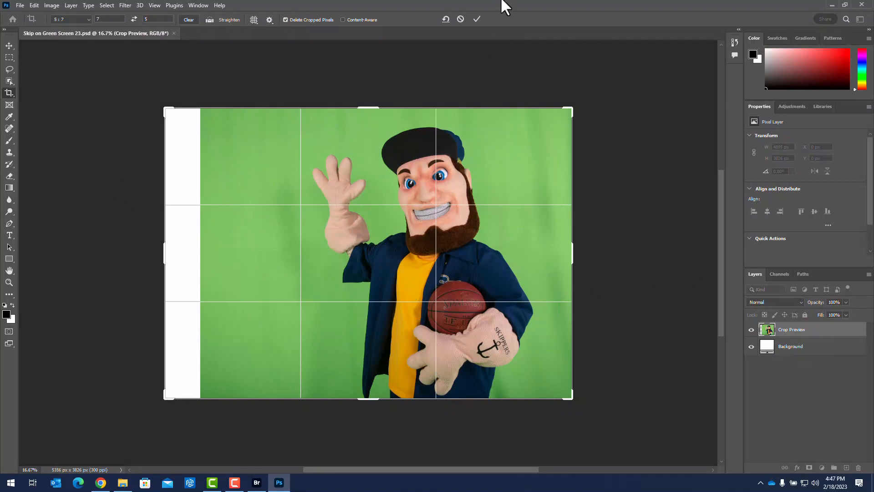
left_click(478, 19)
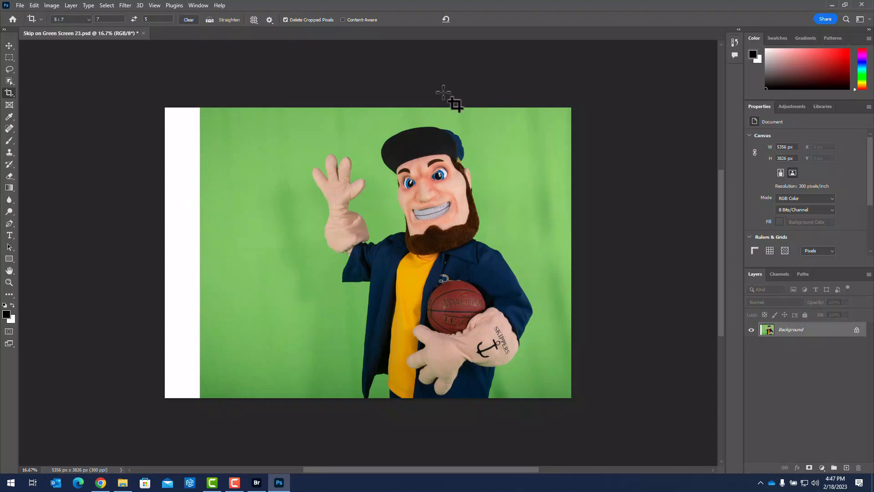
Select the blank white strip beside the green backdrop with the Magic Wand and expand the selection by 10 pixels.
right_click(8, 82)
left_click(53, 97)
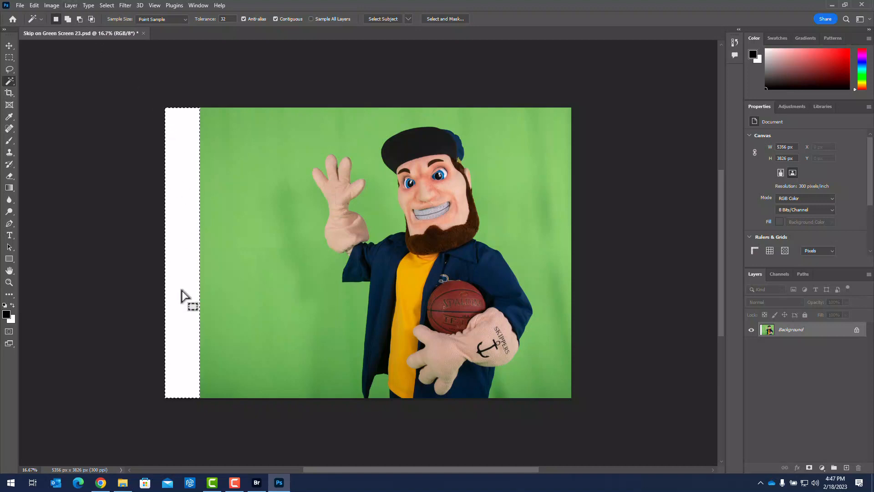
left_click(108, 4)
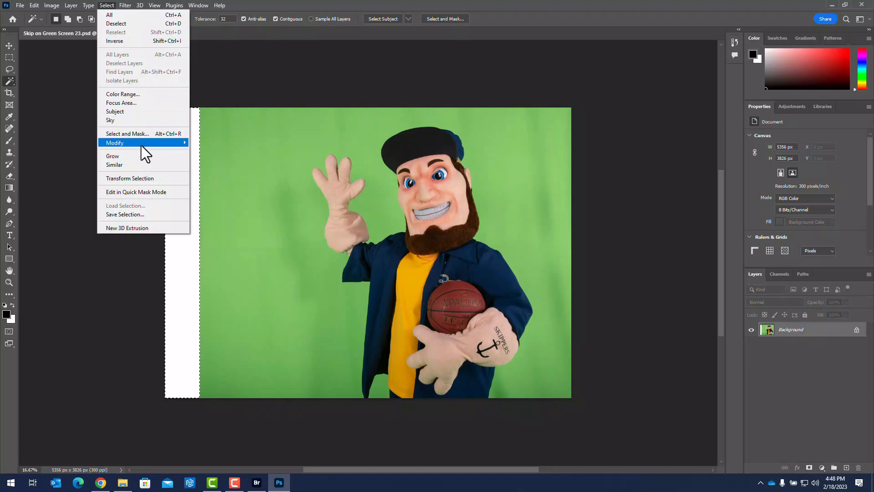
mouse_move(144, 140)
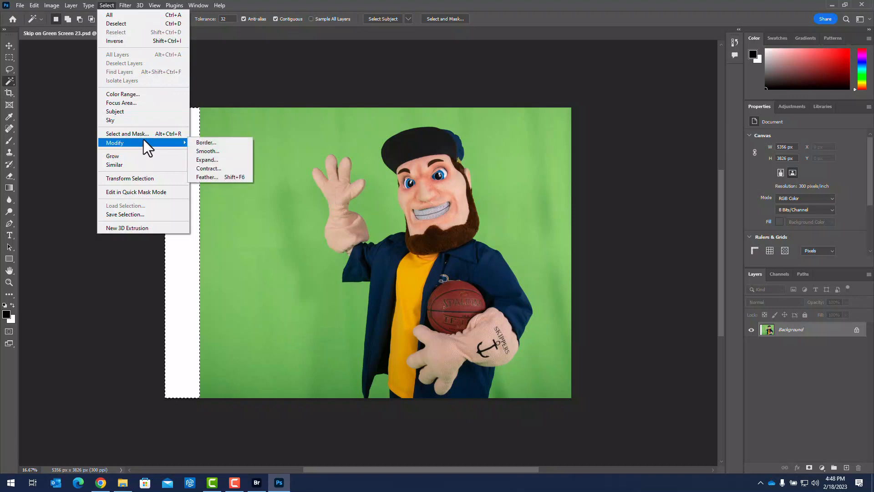
left_click(237, 159)
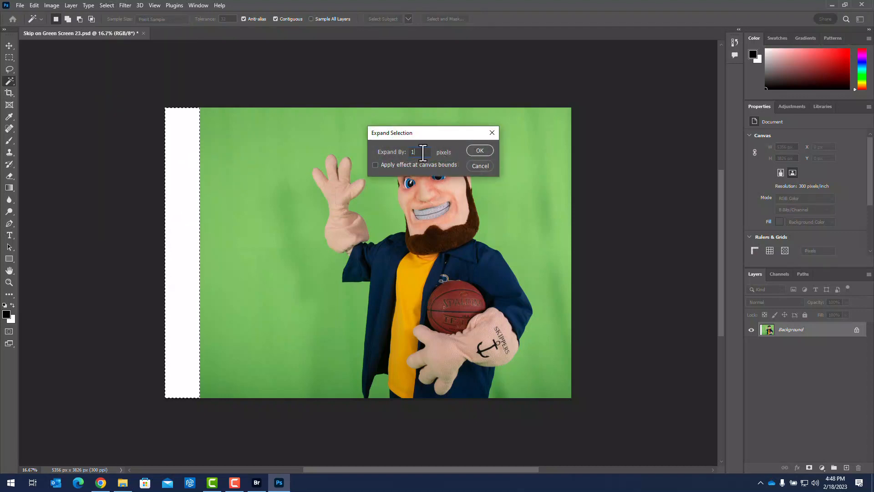
type("0")
left_click(481, 151)
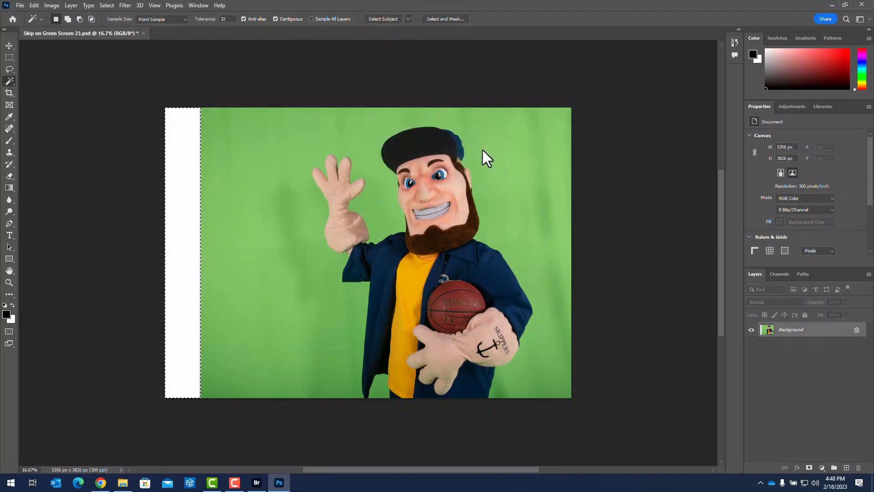
Fill the selected white strip using Content-Aware Fill with automatic sampling, output to a new layer.
left_click(34, 5)
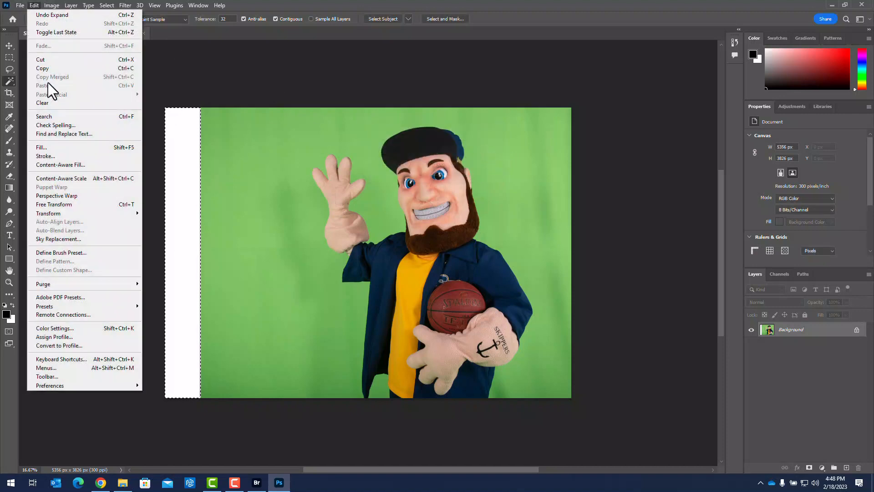
left_click(67, 164)
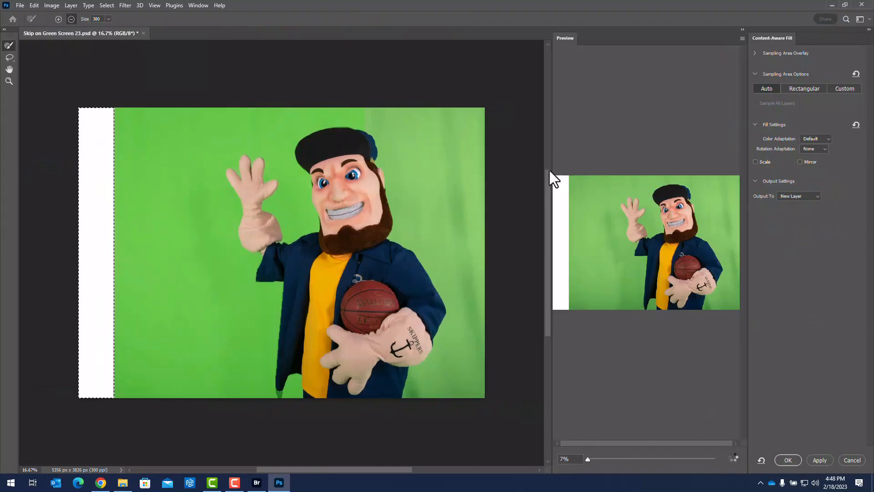
scroll(556, 217, "up", 5)
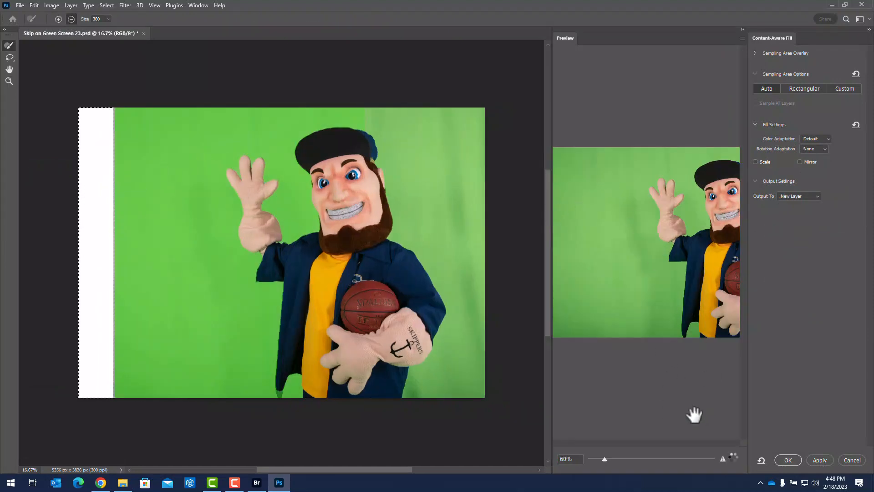
left_click(789, 456)
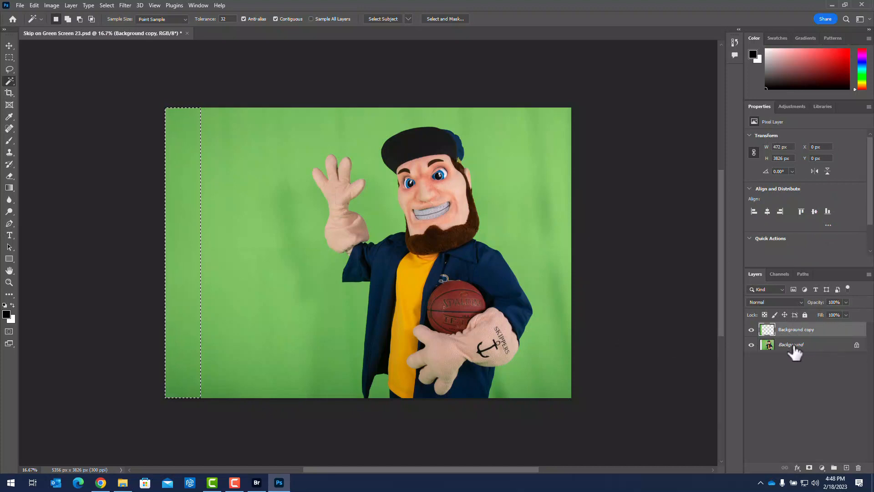
Toggle the fill layer's visibility to compare, flatten the image into a single background layer, and deselect the strip.
left_click(751, 330)
left_click(751, 331)
left_click(869, 275)
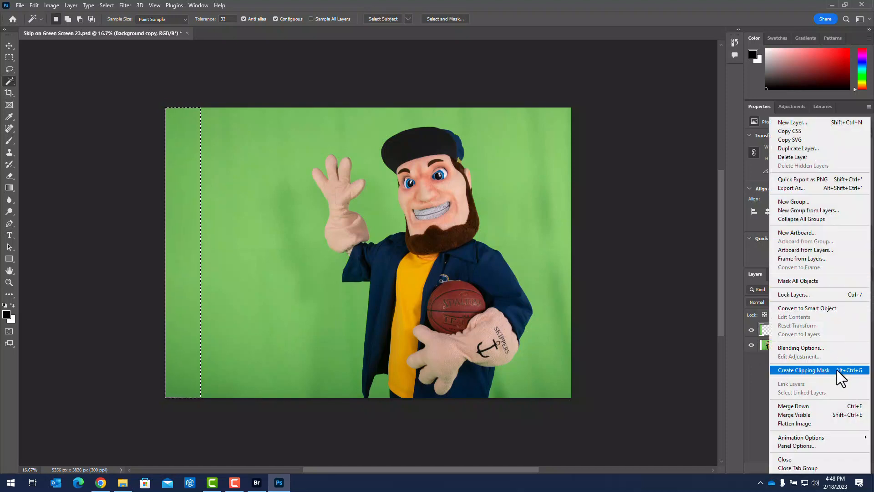
left_click(826, 424)
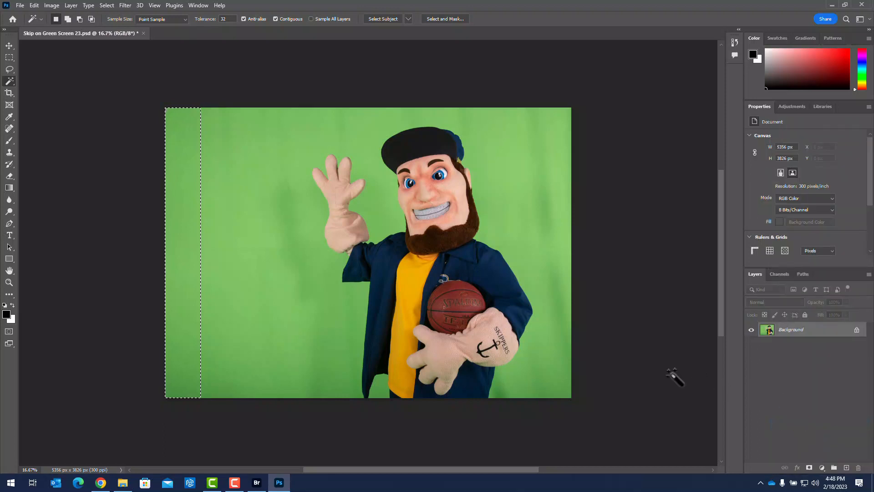
left_click(106, 5)
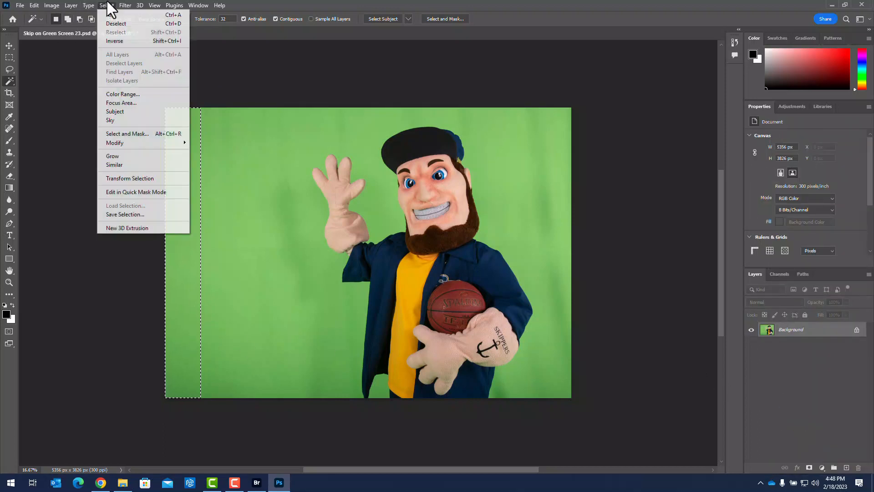
left_click(127, 23)
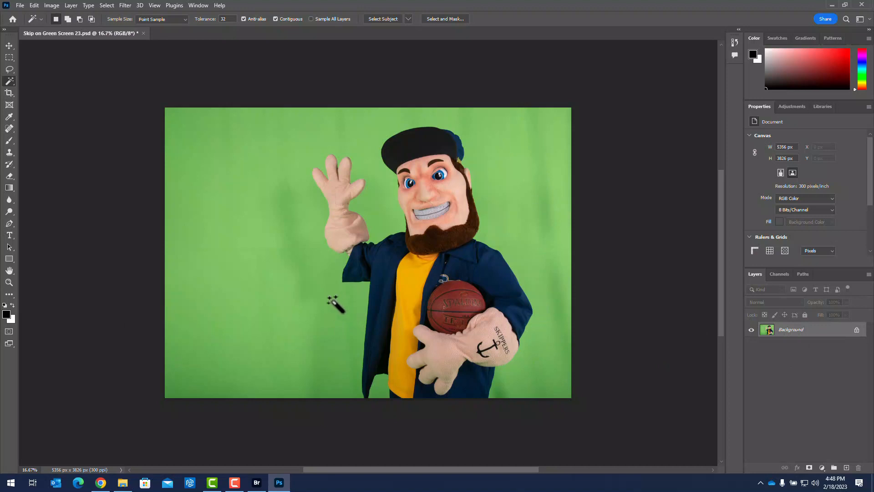
Select the mascot with the Select Subject command and inspect the selection outline around the raised forearm and sleeve.
left_click(108, 6)
left_click(125, 112)
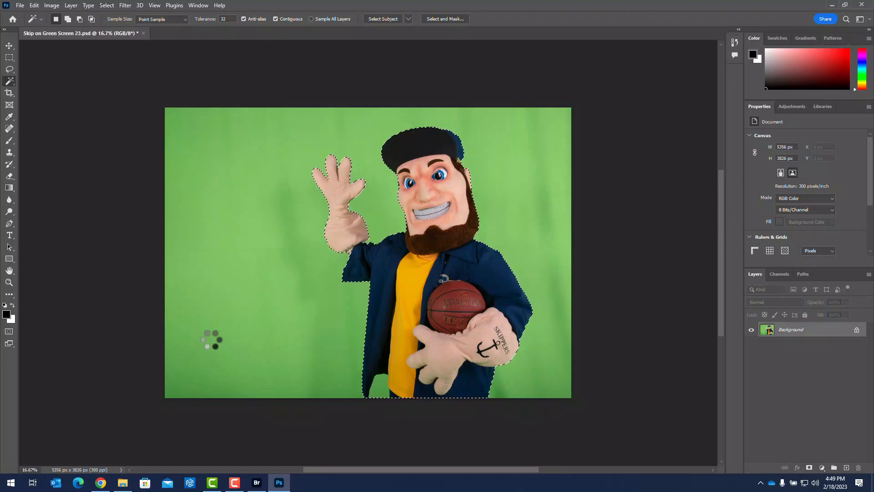
key("ctrl+plus")
key("ctrl+plus")
key("ctrl+plus")
key("ctrl+plus")
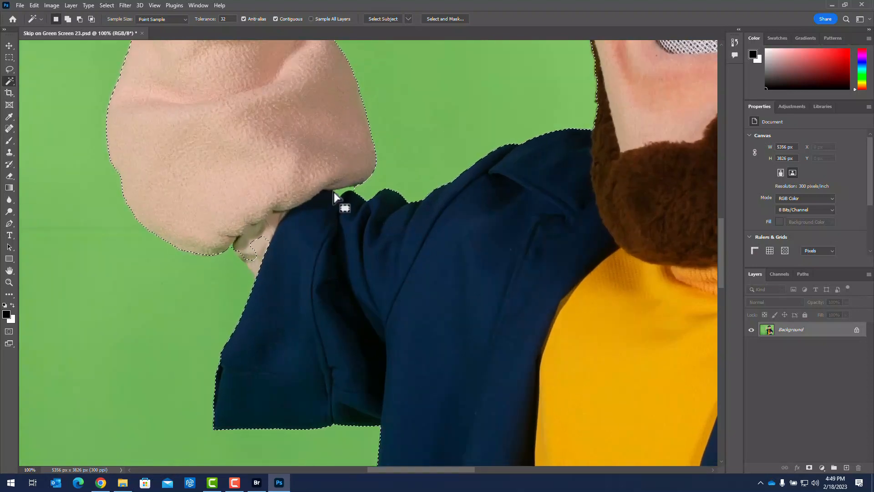
key("ctrl+minus")
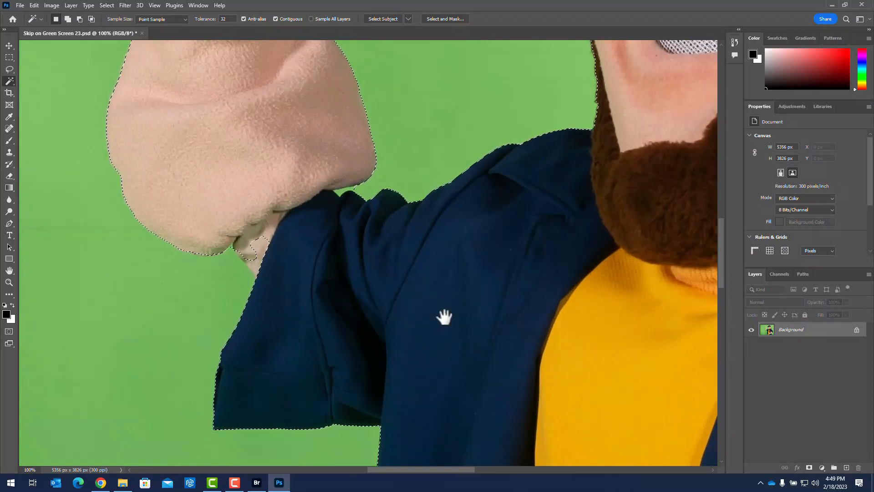
key("ctrl+minus")
scroll(470, 338, "down", 8)
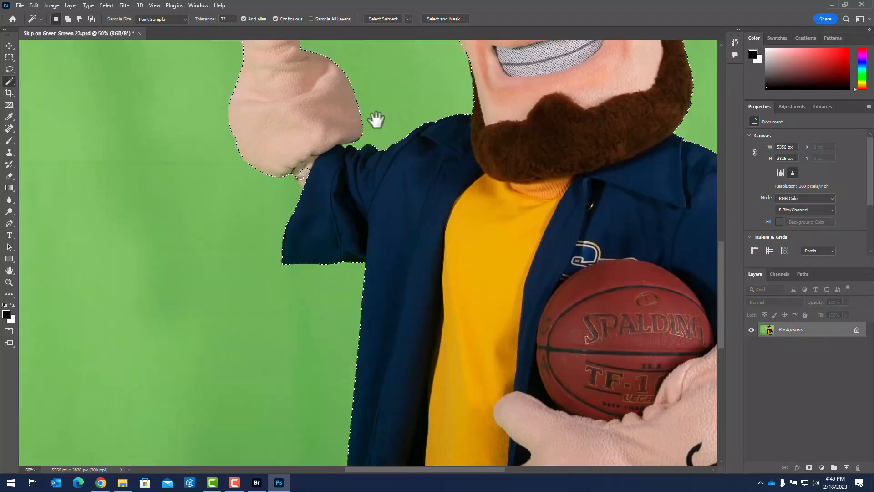
Add the unselected patch of skin between the raised forearm and the sleeve to the mascot selection with the Magic Wand.
scroll(367, 190, "down", 1)
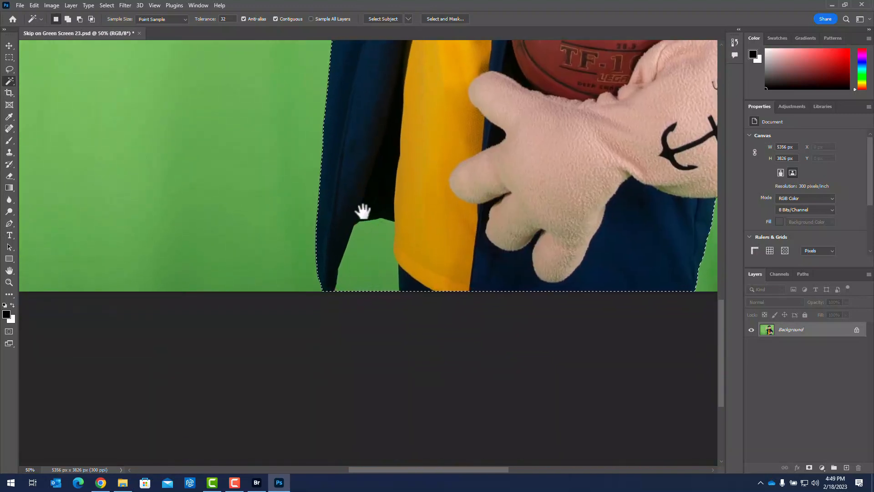
scroll(364, 218, "up", 5)
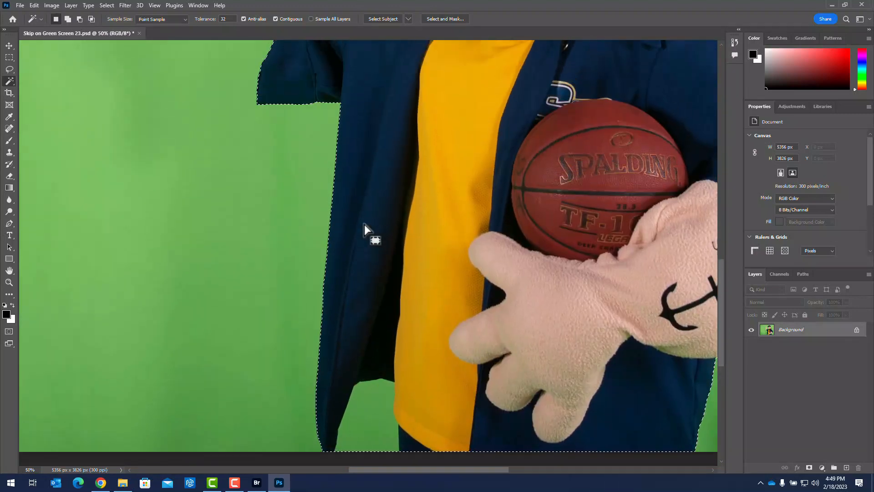
scroll(360, 275, "up", 4)
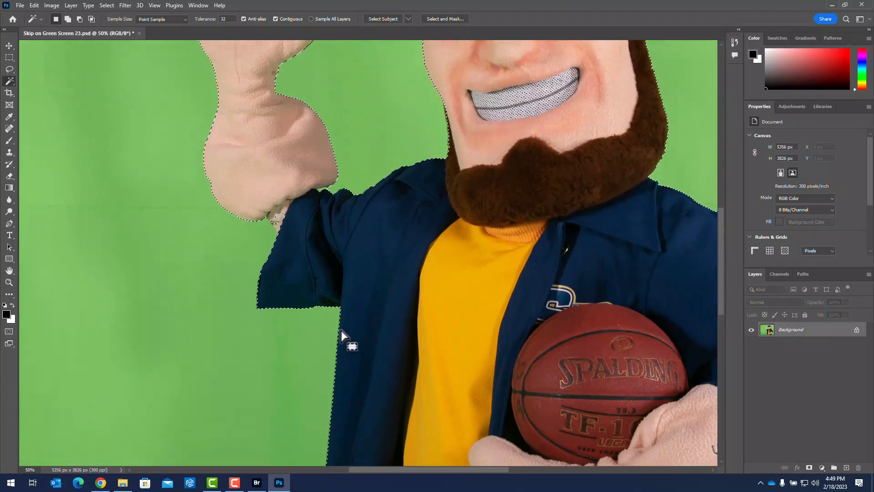
key("ctrl+plus")
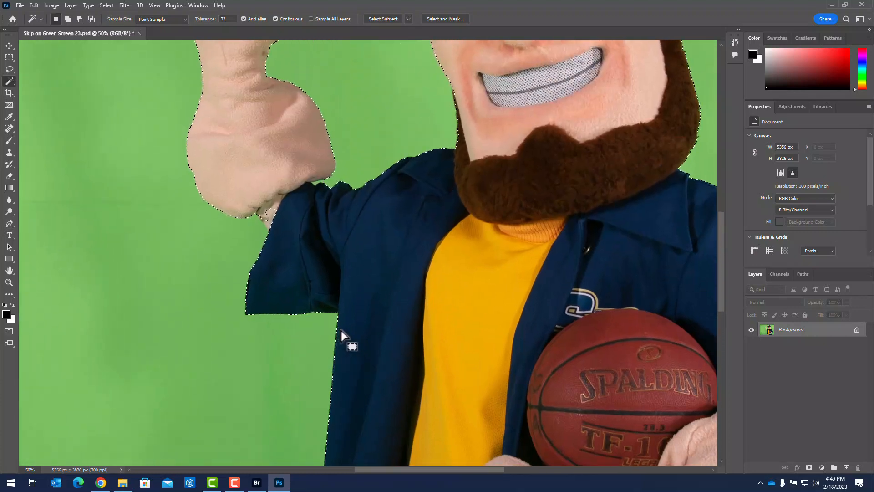
left_click_drag(205, 176, 255, 186)
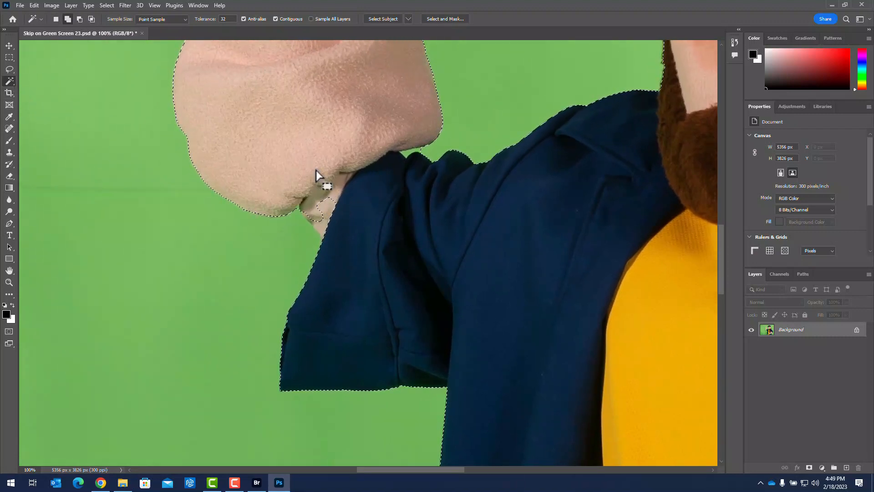
left_click(325, 206)
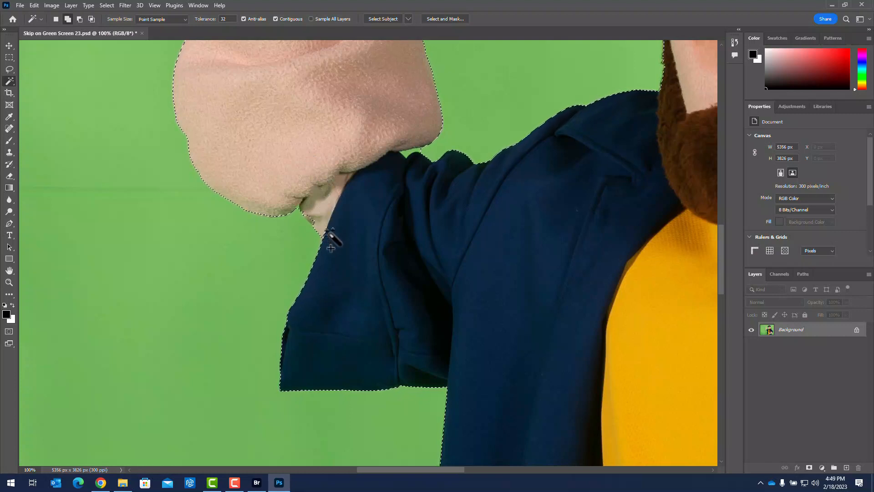
left_click(310, 220)
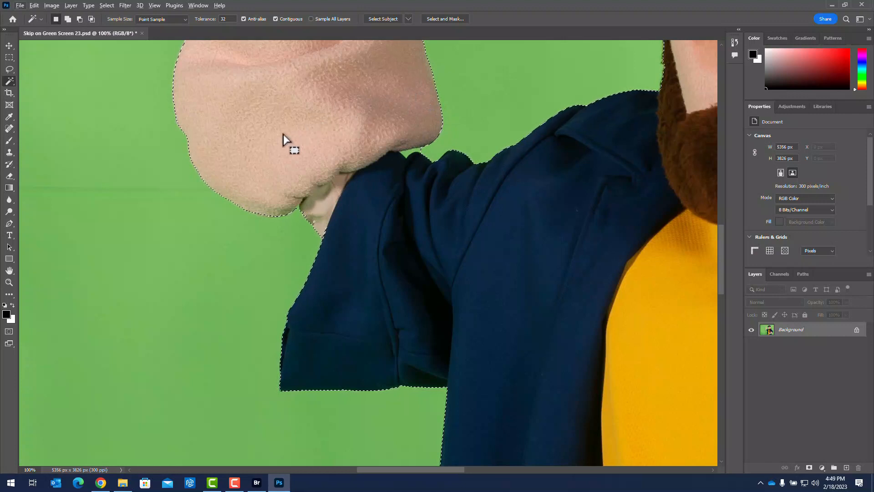
Subtract the leftover green areas around the junction of the raised forearm and sleeve from the selection with the Magic Wand.
left_click(406, 153, "alt")
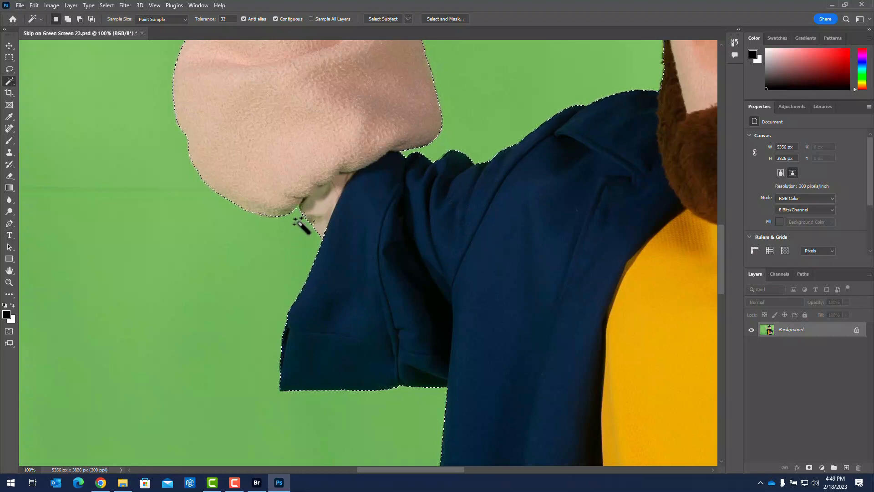
key("ctrl+plus")
key("ctrl+plus")
left_click_drag(286, 172, 337, 239)
left_click(205, 187, "shift")
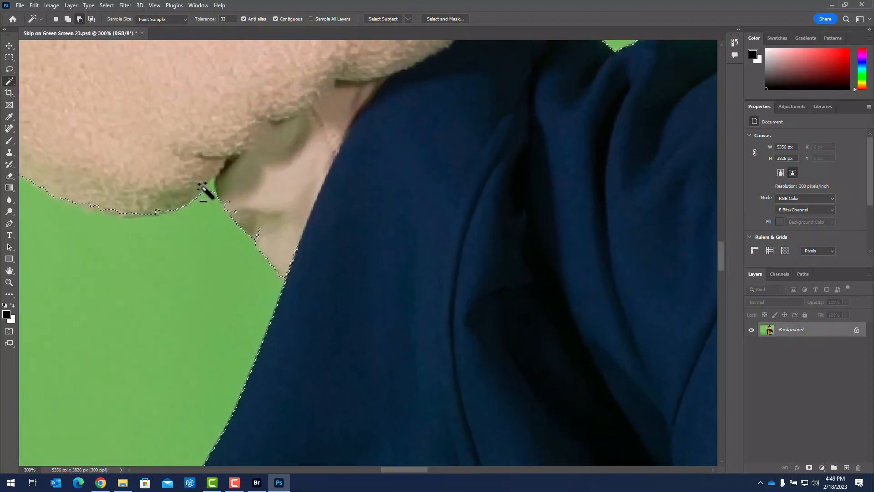
left_click(260, 232, "shift")
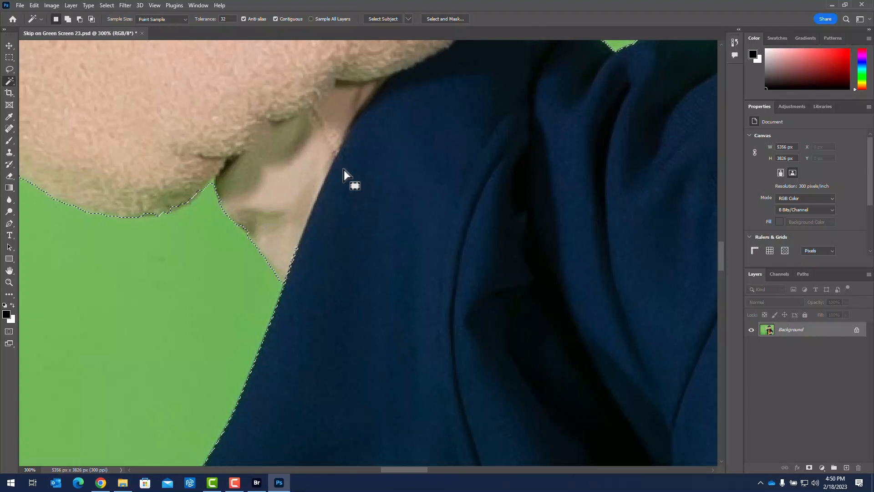
Remove the green gap between the open jacket's hem and the yellow shirt from the selection, and turn the selection into a layer mask.
key("ctrl+0")
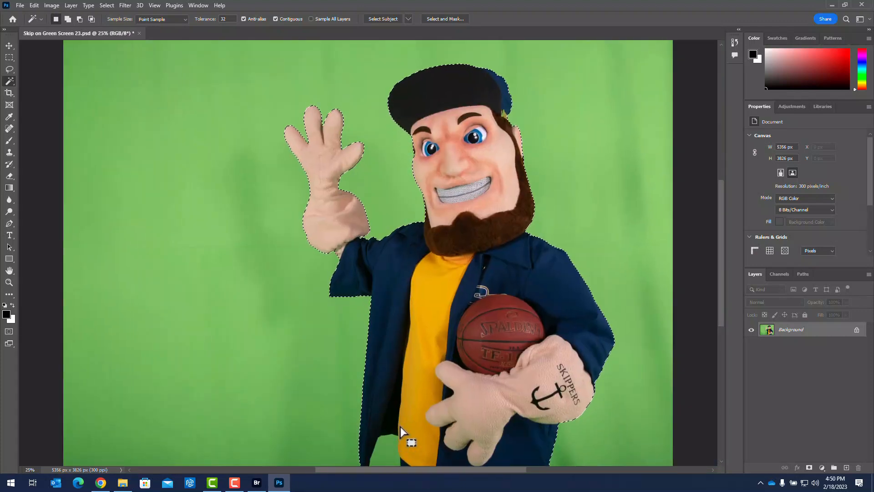
scroll(397, 285, "up", 1)
scroll(397, 285, "up", 2)
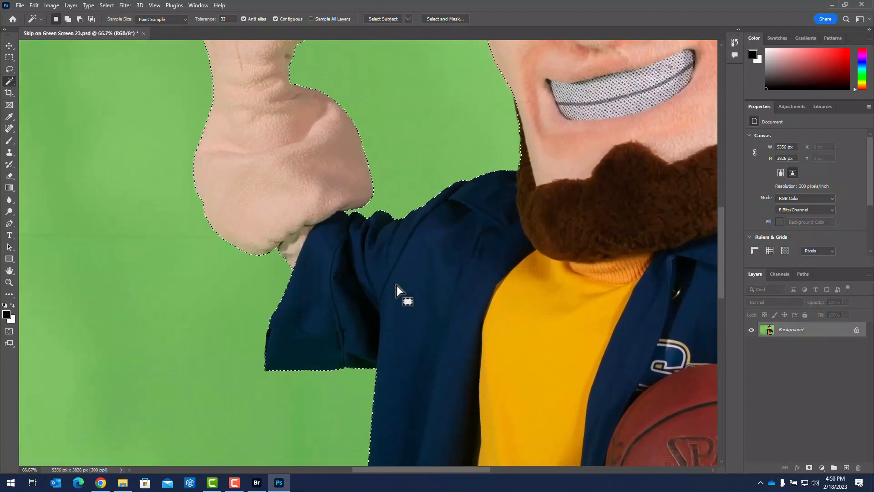
key("space")
left_click_drag(452, 358, 396, 117)
left_click_drag(311, 258, 312, 62)
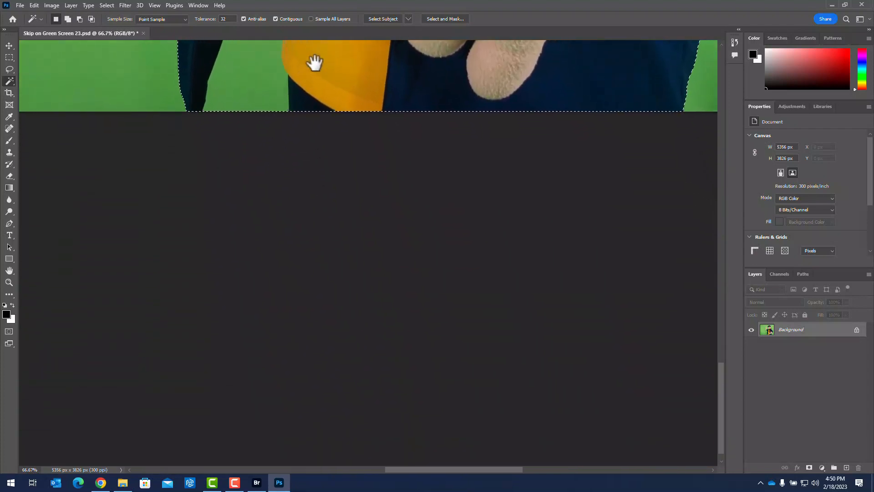
left_click_drag(322, 102, 357, 263)
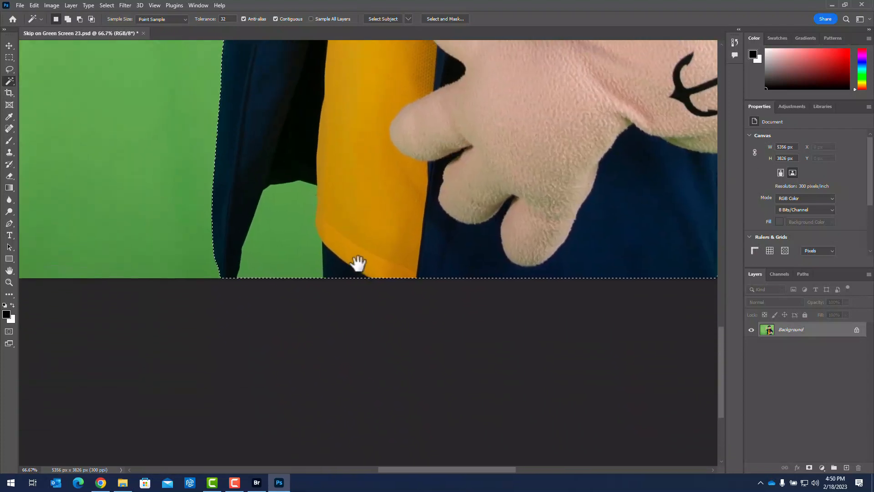
left_click(284, 234, "shift")
key("ctrl+minus")
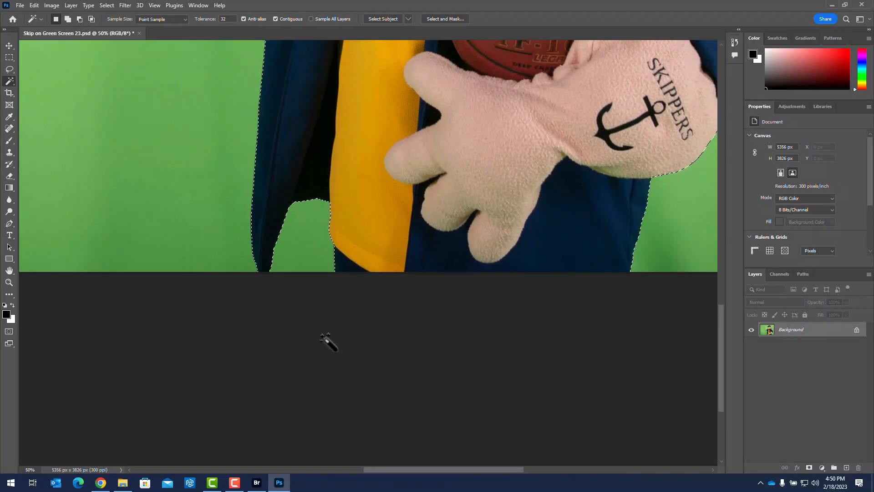
key("ctrl+0")
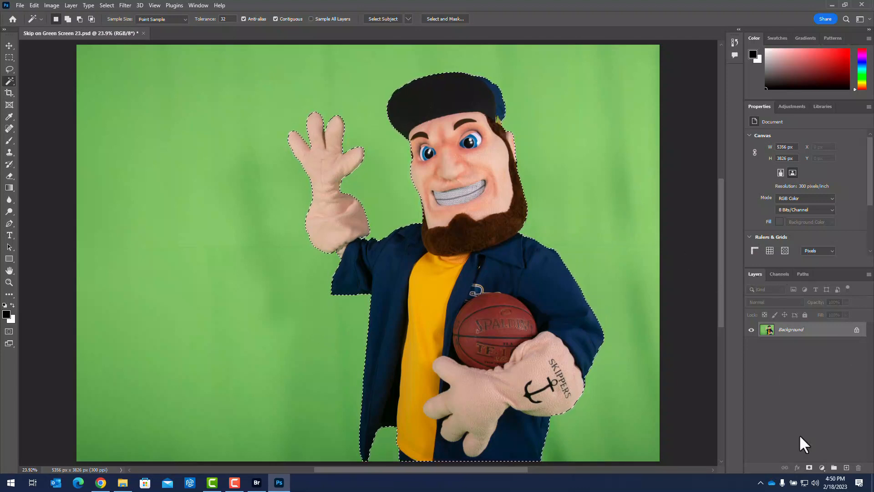
left_click(810, 469)
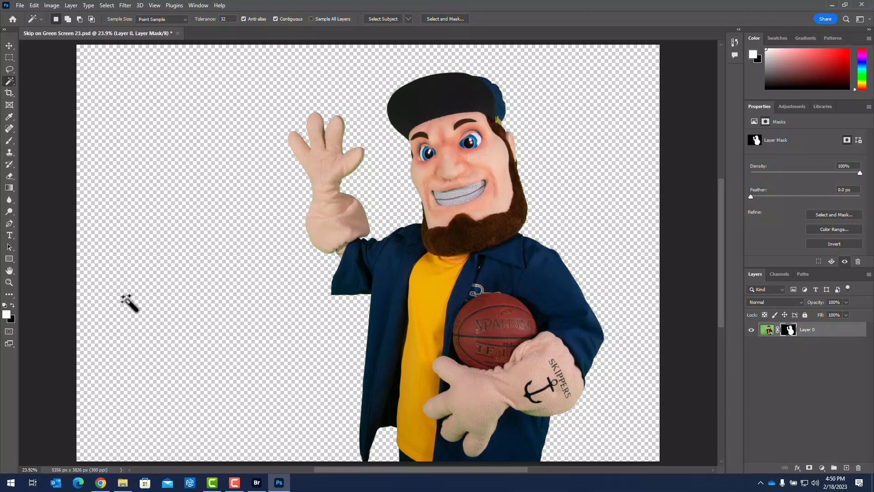
Switch to Adobe Bridge, place SC4 Fieldhouse Front.jpg into the mascot document, and move its layer below the masked mascot layer.
left_click(257, 482)
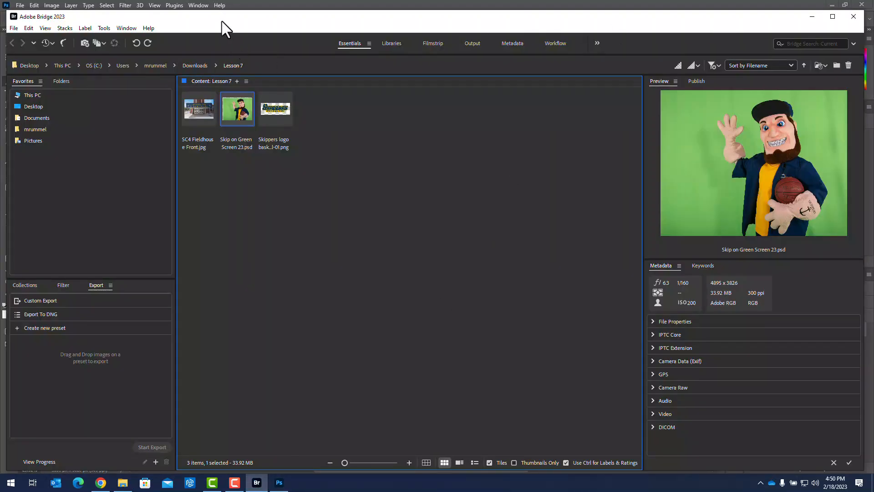
left_click_drag(223, 18, 556, 34)
left_click_drag(528, 127, 222, 264)
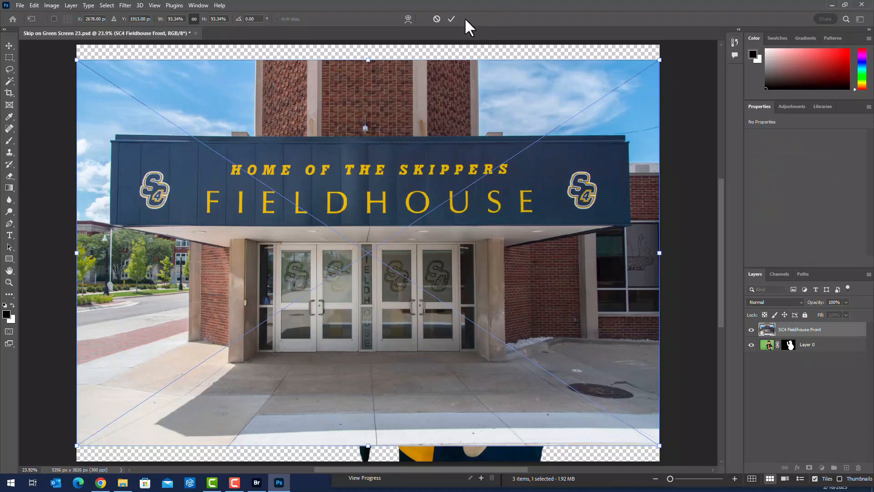
left_click(452, 19)
key("w")
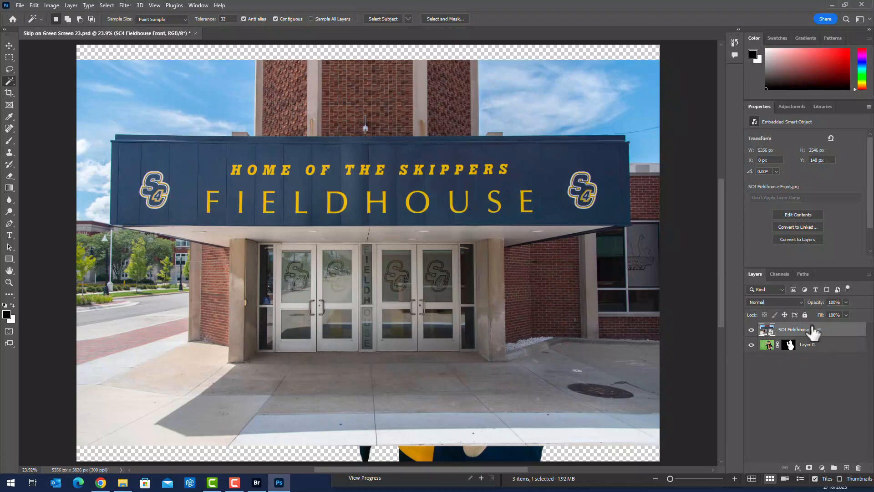
left_click_drag(804, 336, 803, 353)
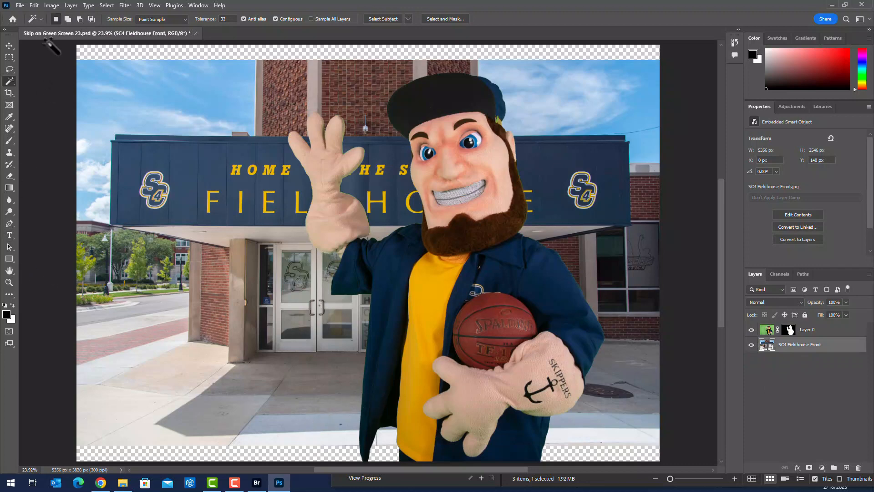
Scale the SC4 Fieldhouse Front layer proportionally to about 101.55% so it covers the whole canvas.
left_click(35, 5)
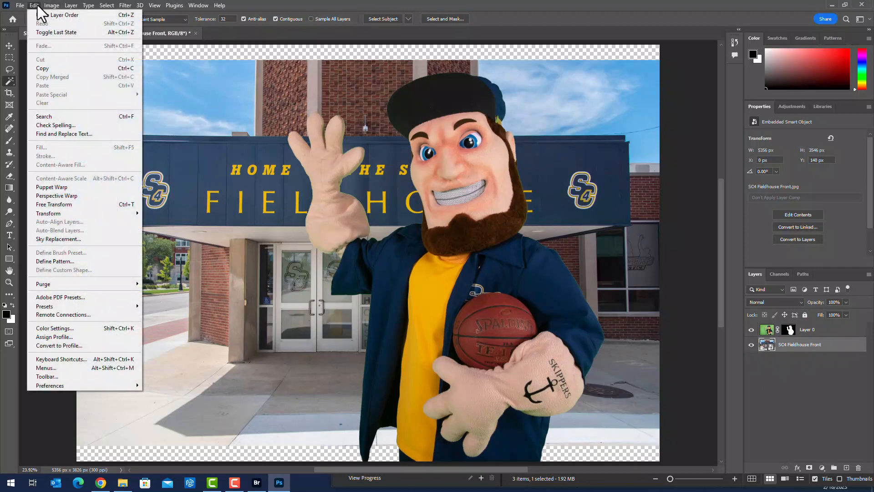
mouse_move(79, 213)
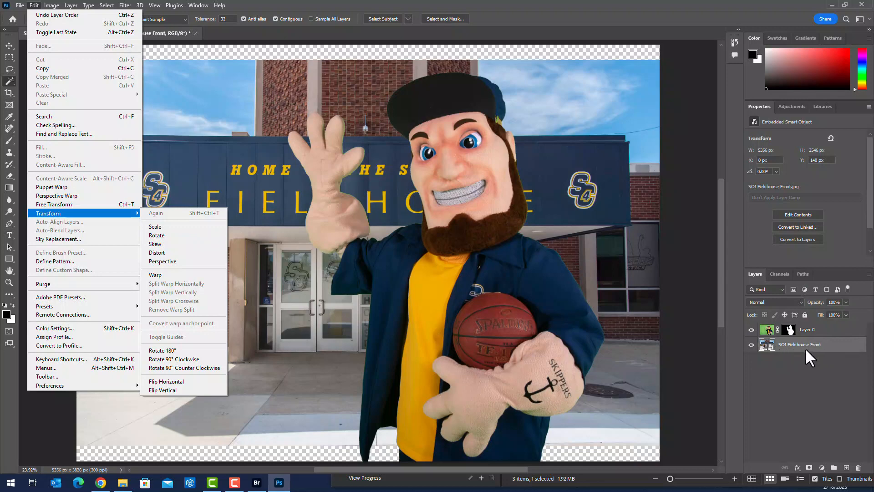
left_click(176, 228)
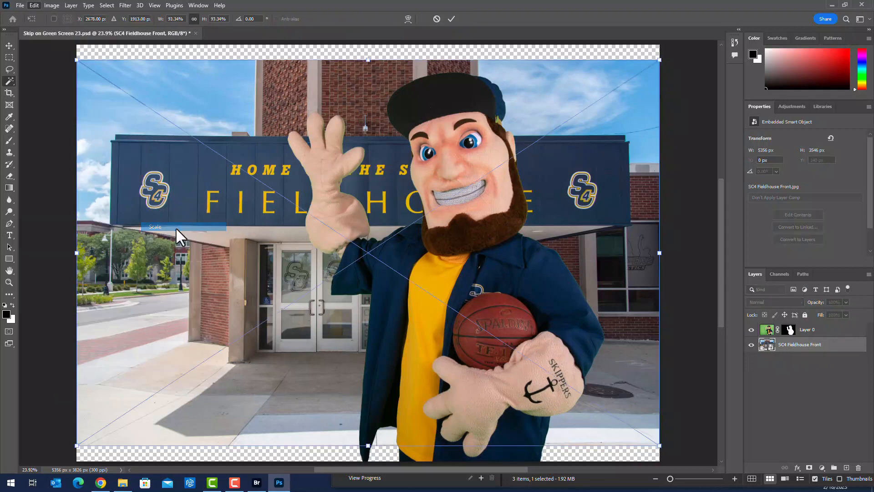
left_click_drag(77, 60, 51, 43)
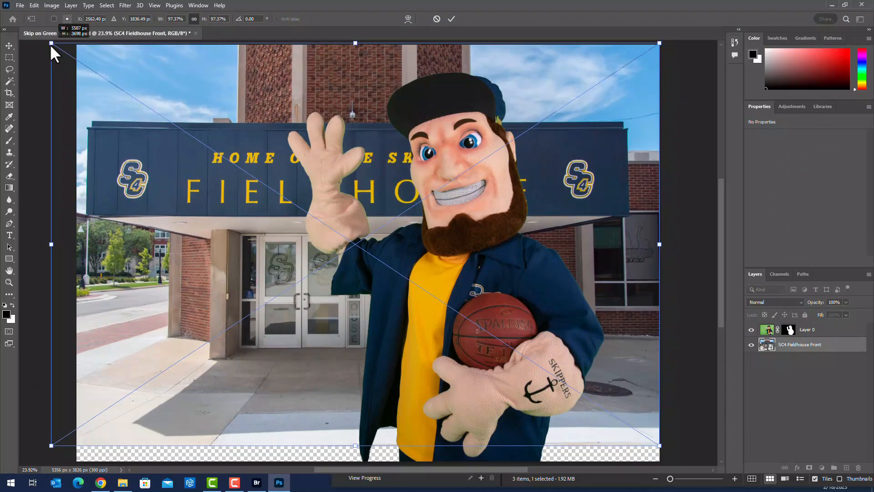
scroll(442, 367, "down", 2)
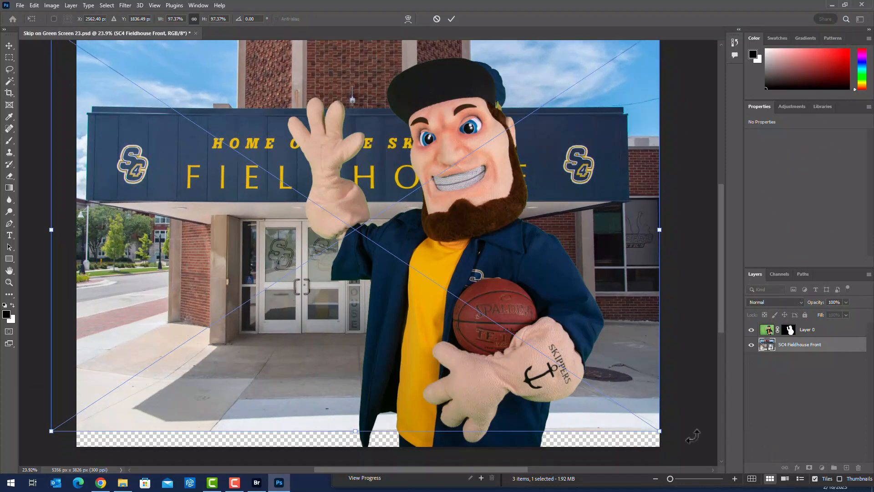
left_click_drag(657, 432, 683, 453)
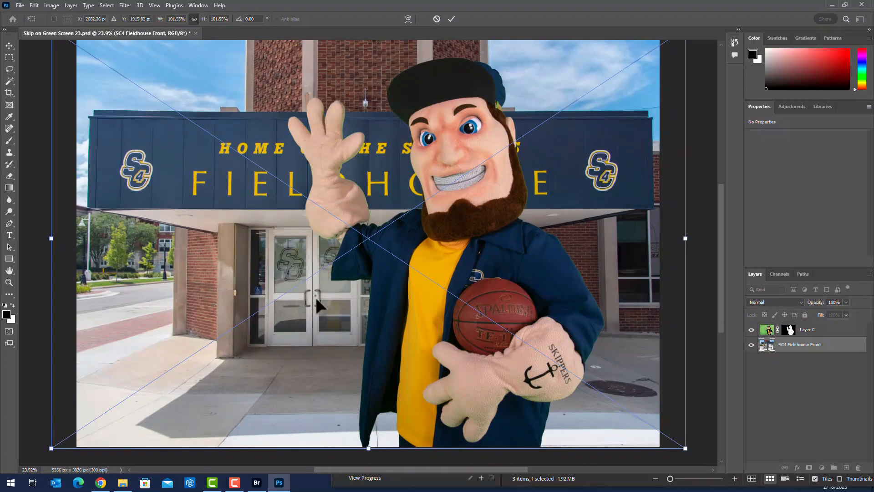
scroll(561, 234, "up", 1)
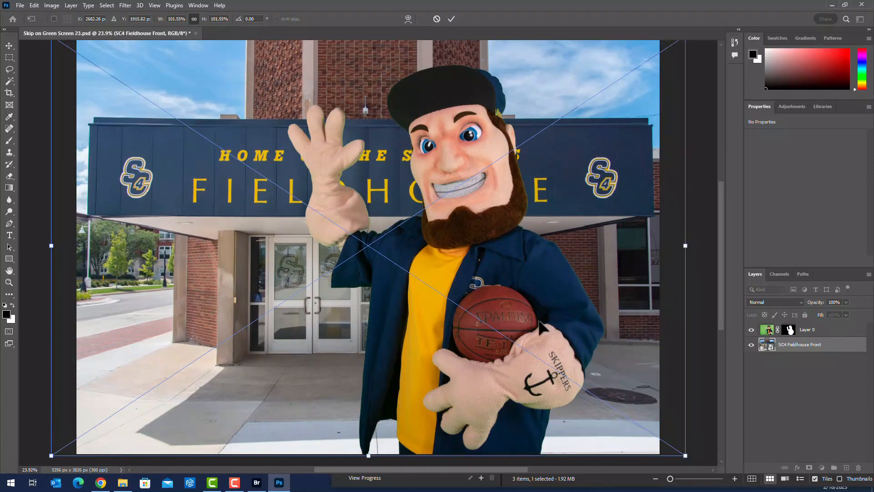
key("Return")
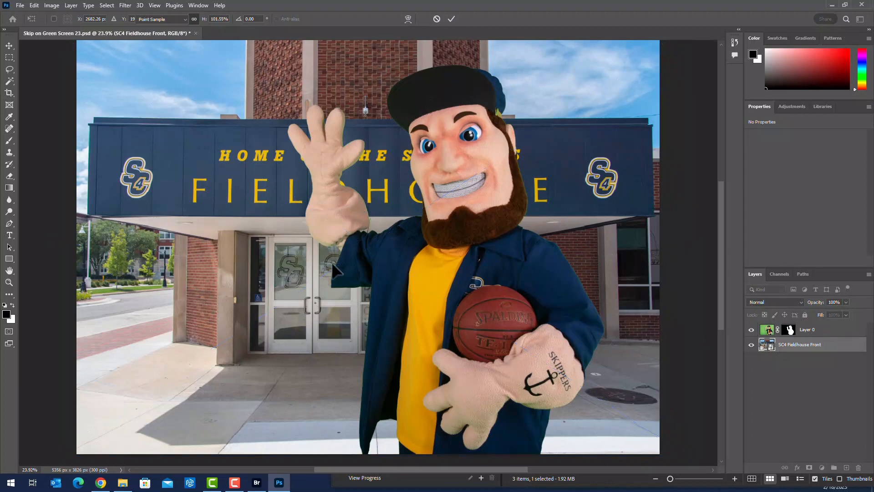
key("w")
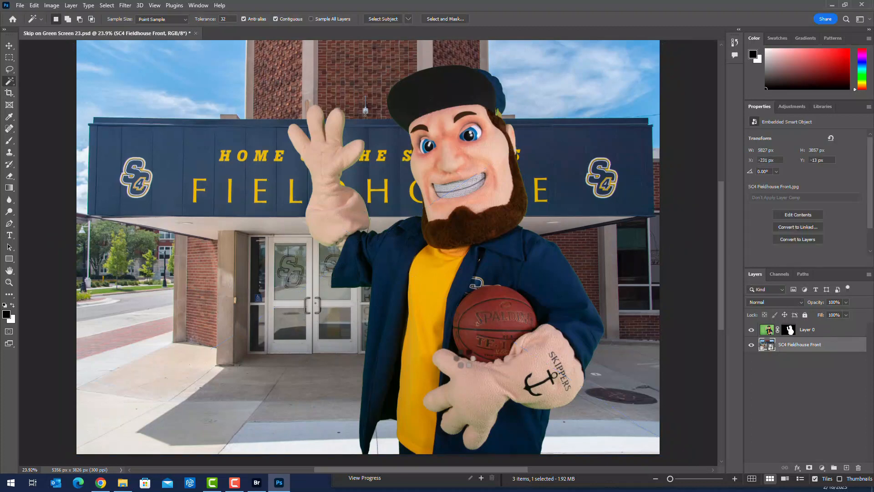
scroll(464, 360, "up", 1)
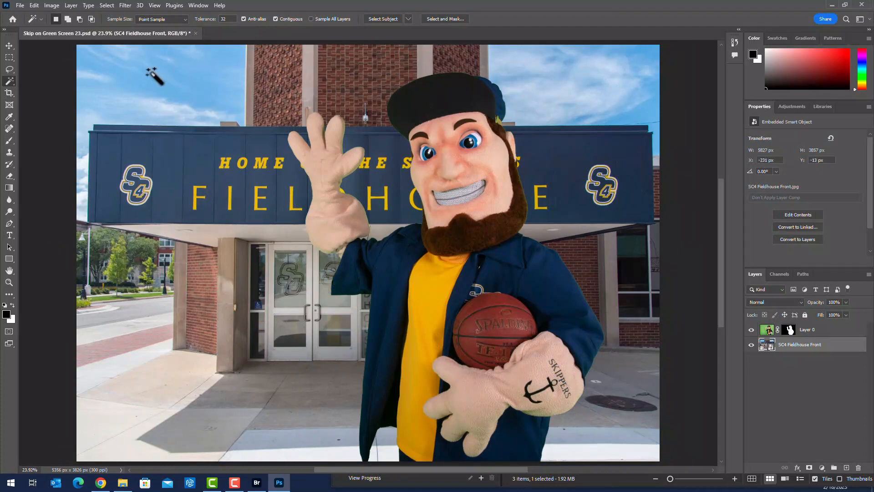
Select the blue sky on both sides of the brick tower, down to the canopy roof, with the Quick Selection tool.
right_click(8, 81)
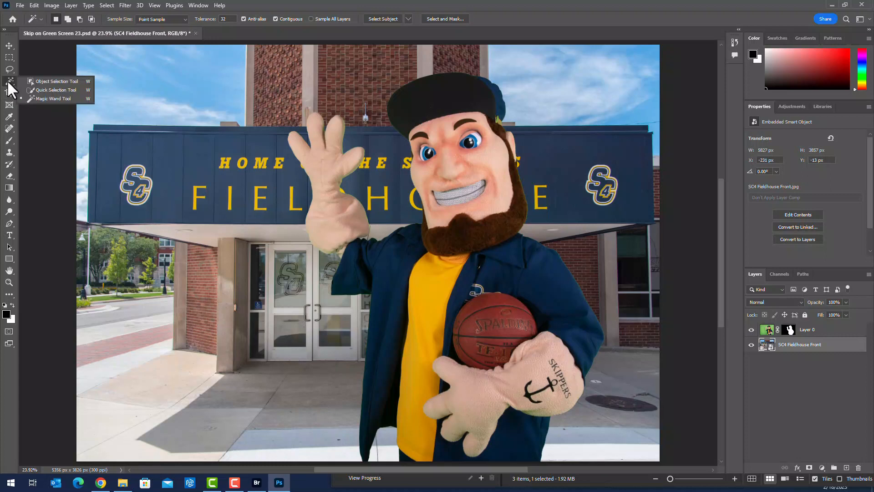
left_click(57, 90)
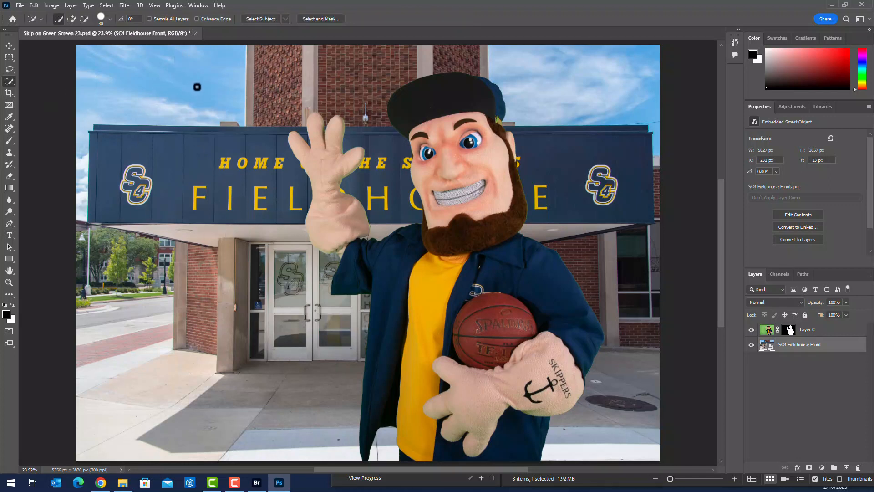
left_click_drag(209, 83, 199, 82)
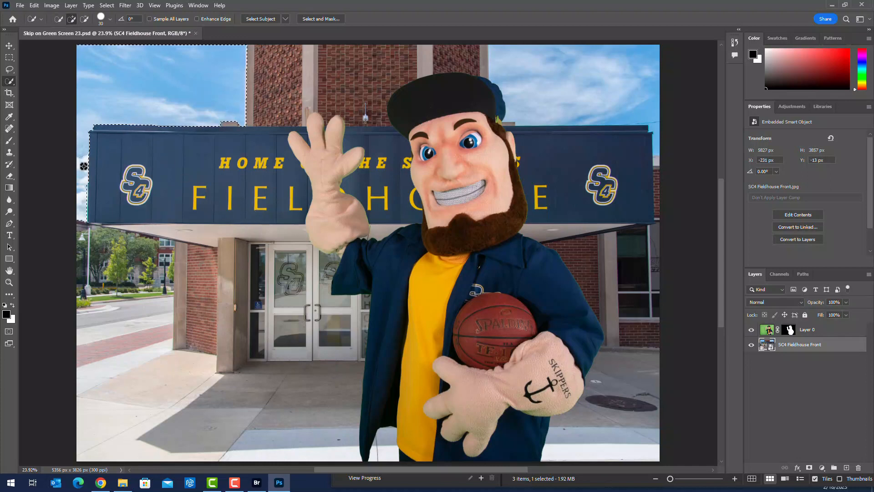
left_click_drag(86, 207, 86, 207)
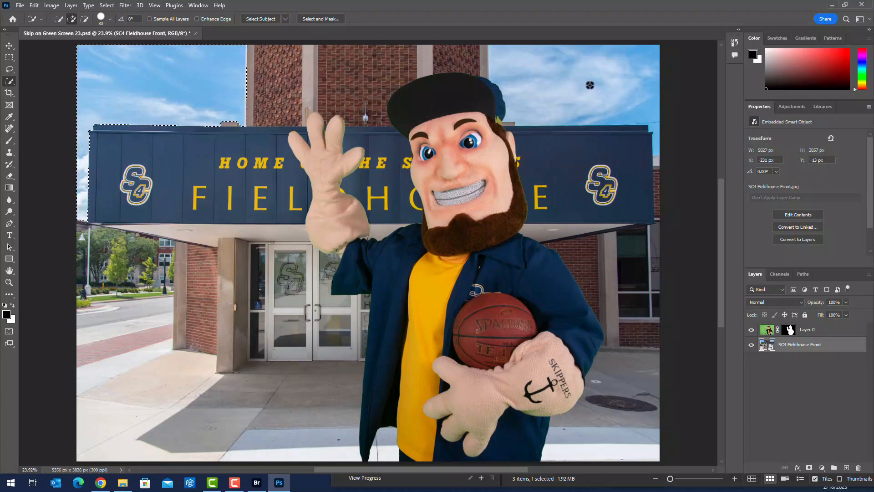
left_click_drag(357, 102, 301, 127)
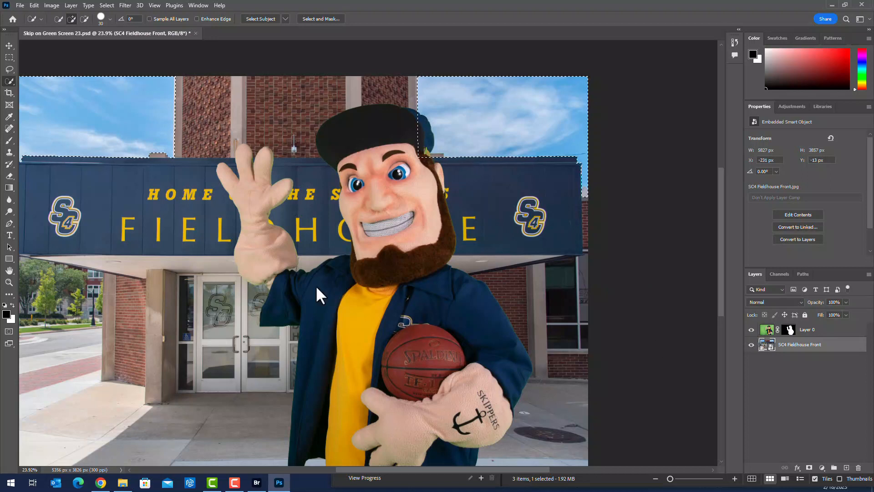
Hide the mascot layer and subtract the small rooftop box right of the brick tower from the sky selection.
left_click(752, 330)
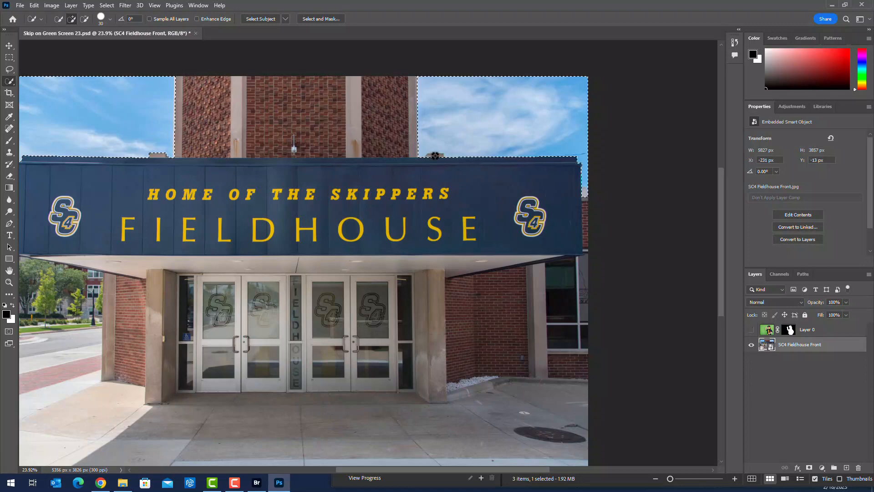
key("ctrl+plus")
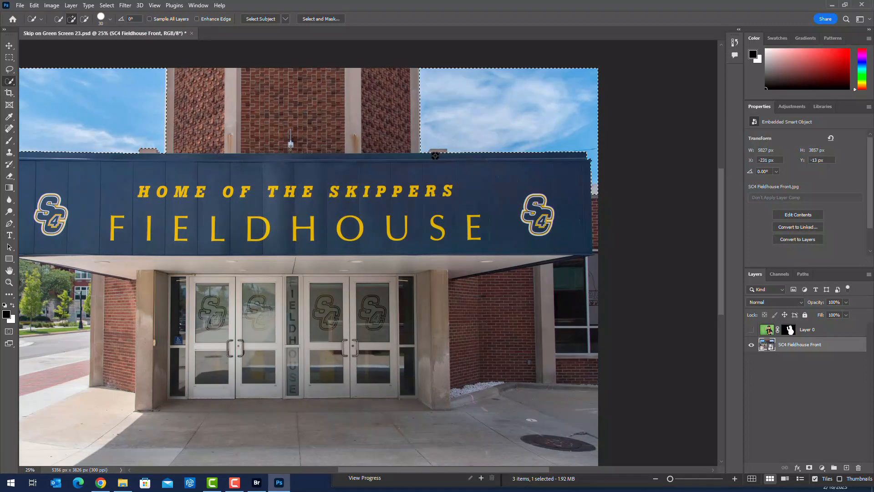
key("ctrl+plus")
left_click_drag(472, 150, 455, 242)
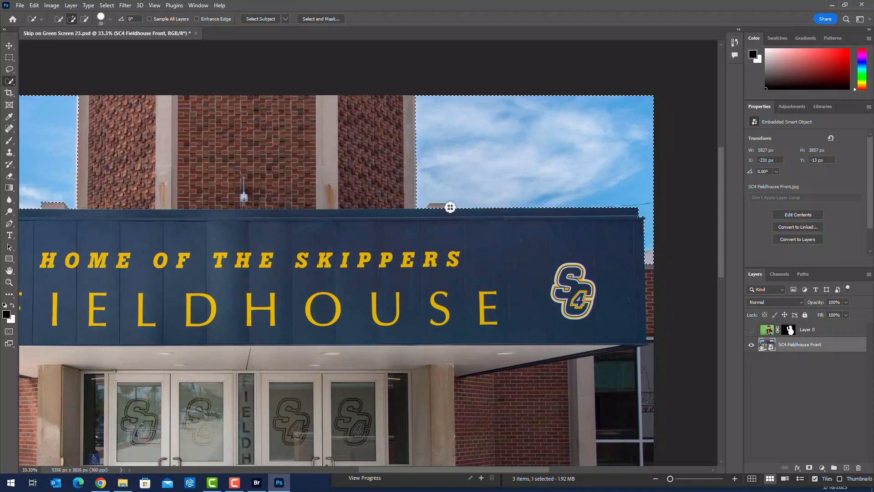
key("alt")
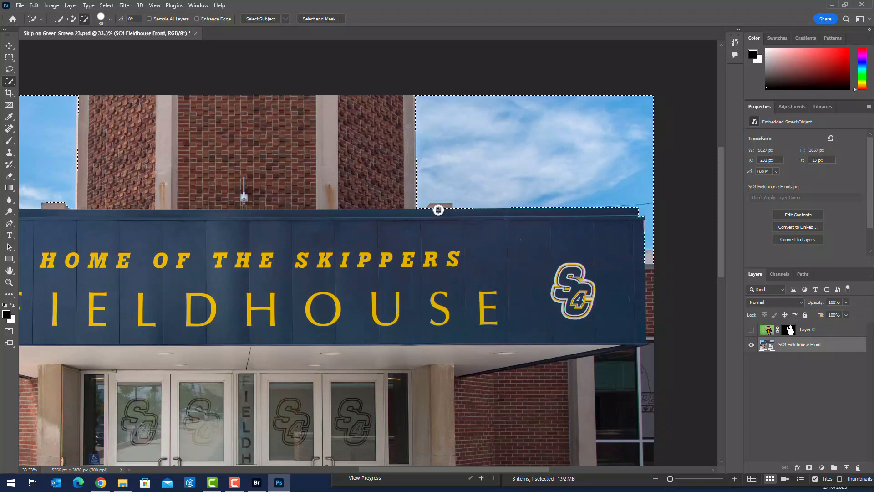
left_click(438, 210, "alt")
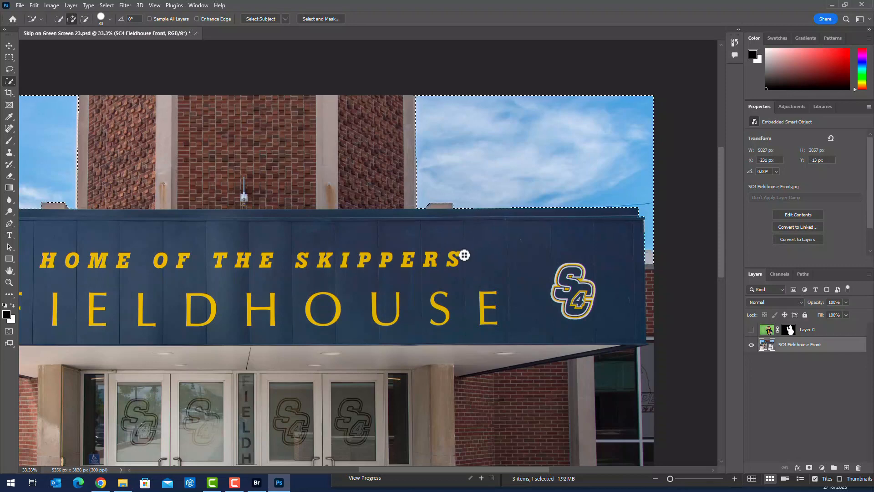
Invert the sky selection and turn it into a layer mask on the SC4 Fieldhouse Front layer.
key("ctrl+minus")
key("ctrl+minus")
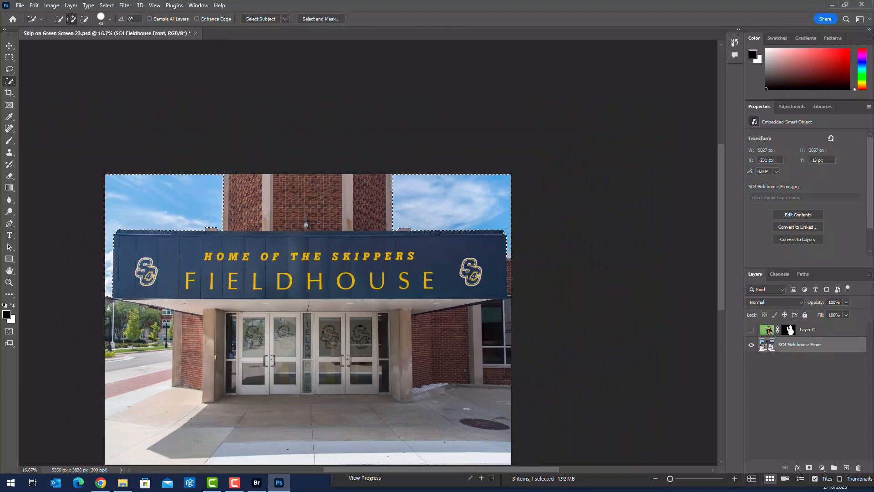
scroll(662, 135, "down", 2)
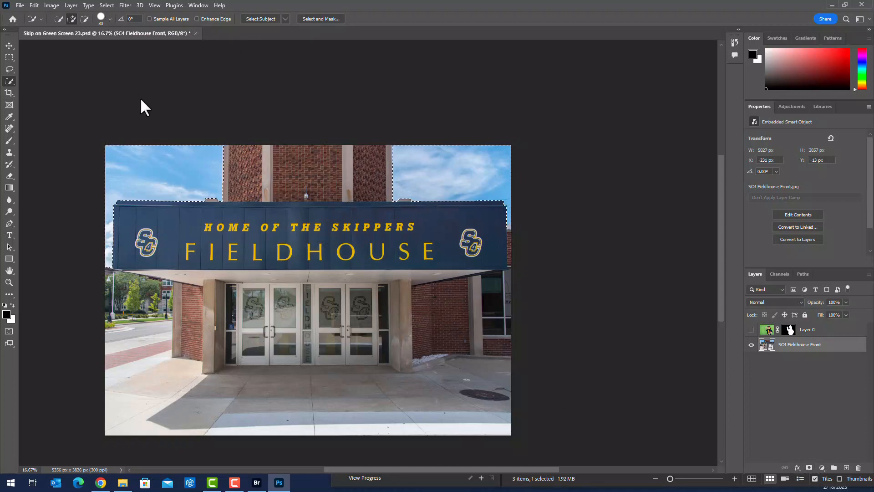
left_click(105, 5)
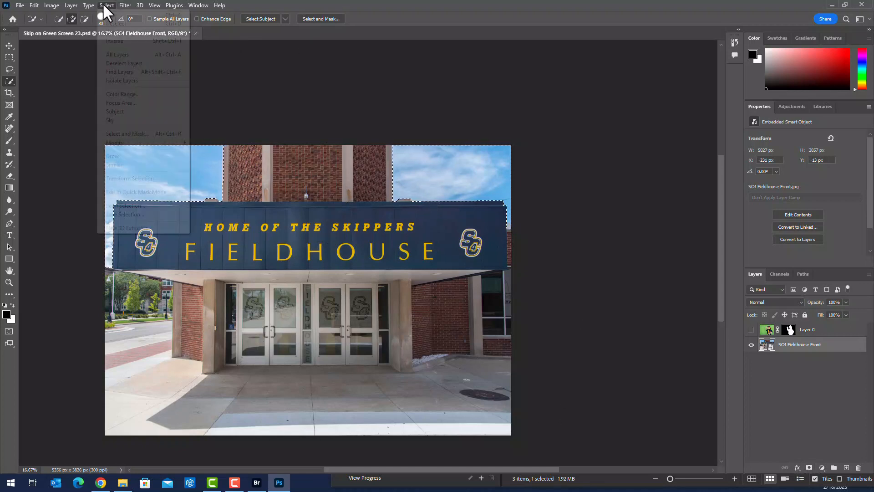
left_click(113, 40)
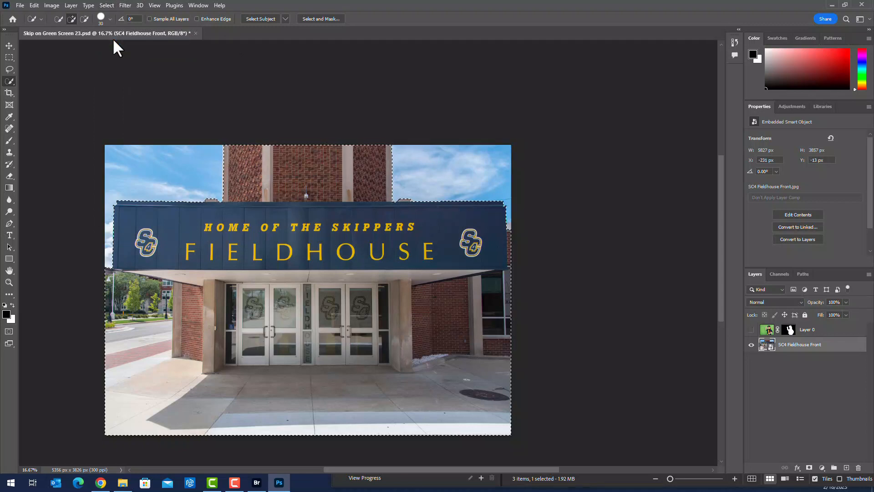
left_click(809, 468)
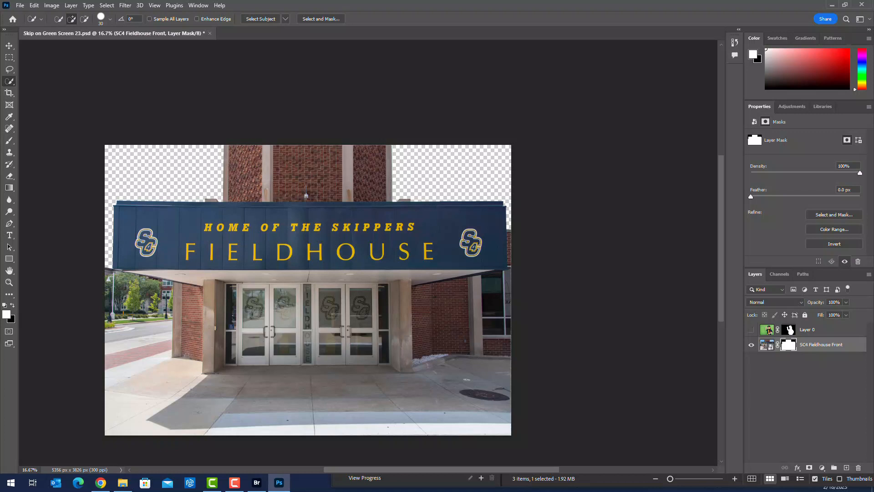
Set the foreground color to RGB 48, 138, 174 and add a new layer named Sky below the fieldhouse layer.
left_click(6, 314)
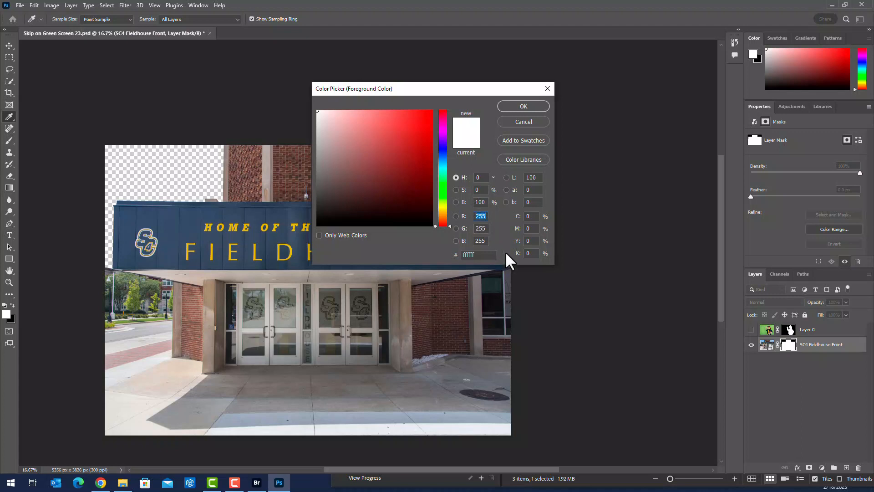
type("48")
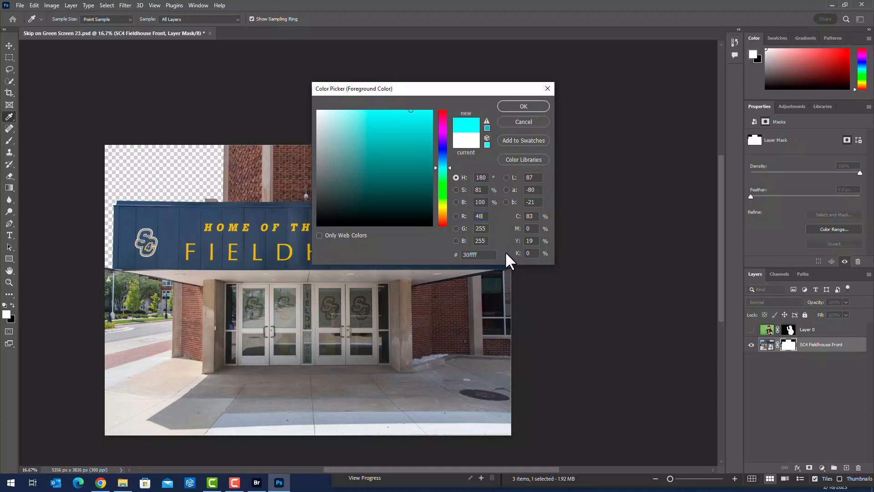
type("138")
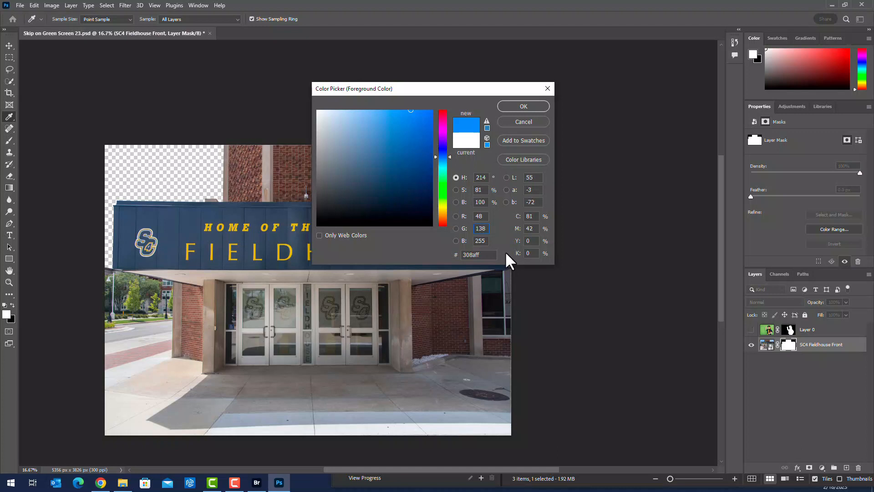
type("174")
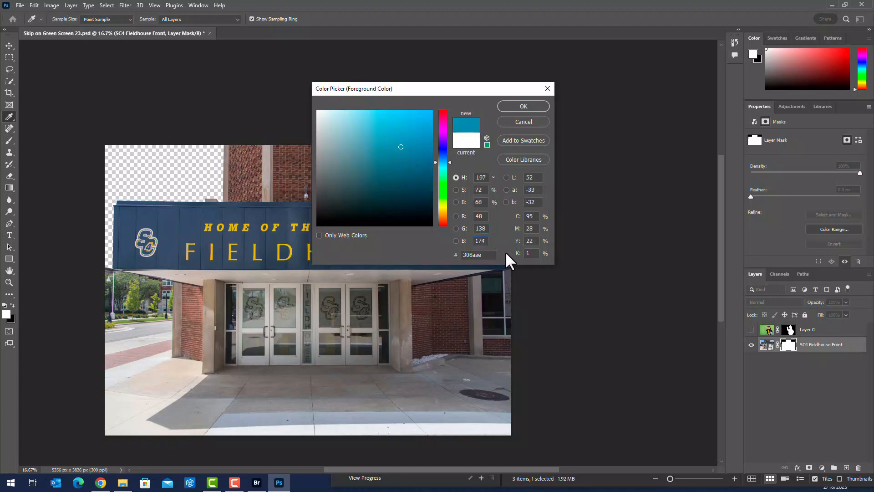
left_click(531, 108)
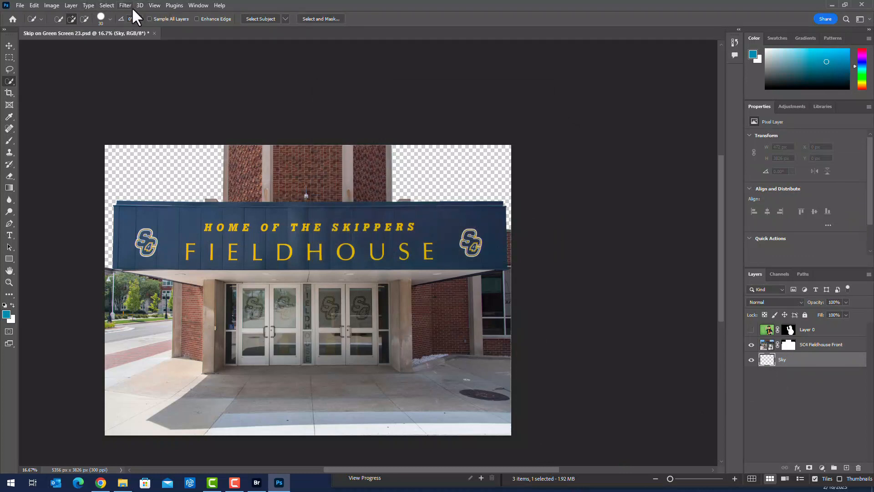
Render clouds on the Sky layer with the Clouds filter and show the mascot layer again.
left_click(130, 5)
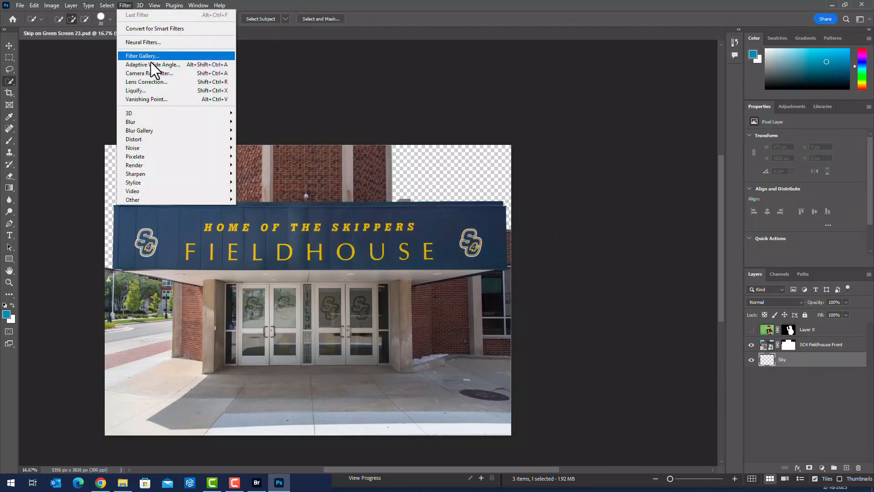
mouse_move(171, 164)
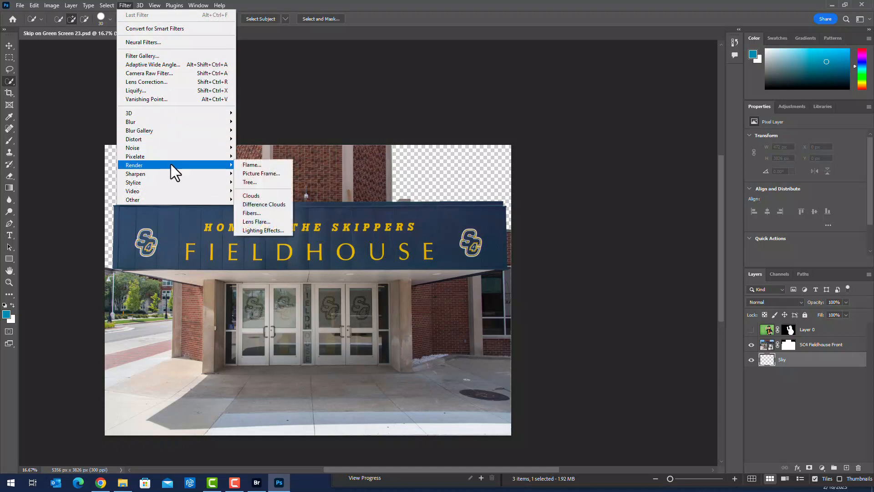
left_click(277, 196)
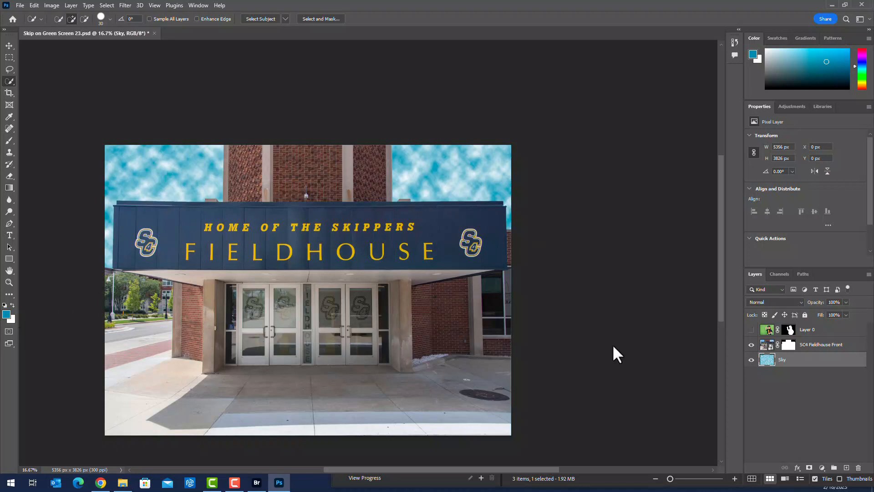
left_click(751, 329)
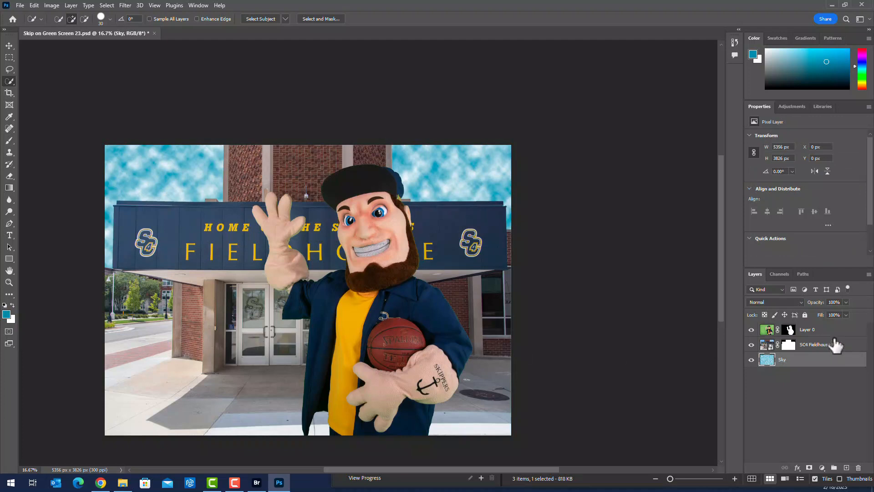
Select the SC4 Fieldhouse Front layer, switch to Adobe Bridge, and place Skippers logo basketball-01.png into the mascot document above it.
left_click(830, 347)
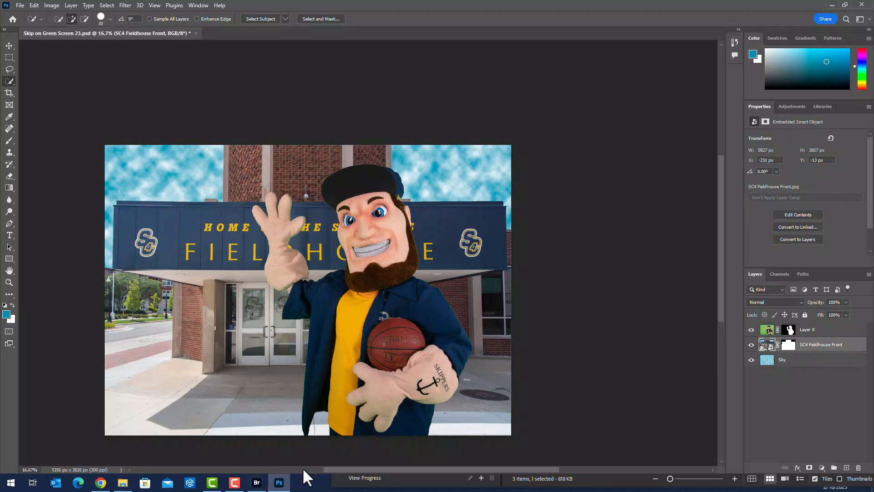
left_click(257, 483)
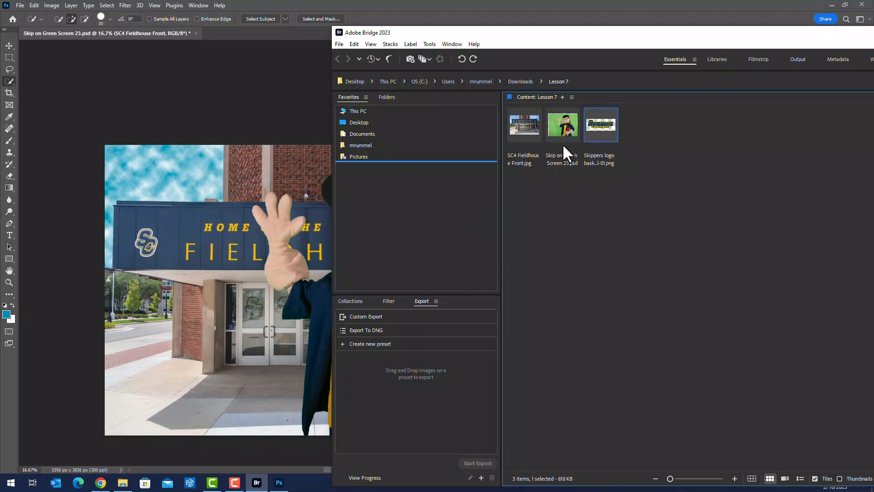
left_click_drag(603, 124, 204, 248)
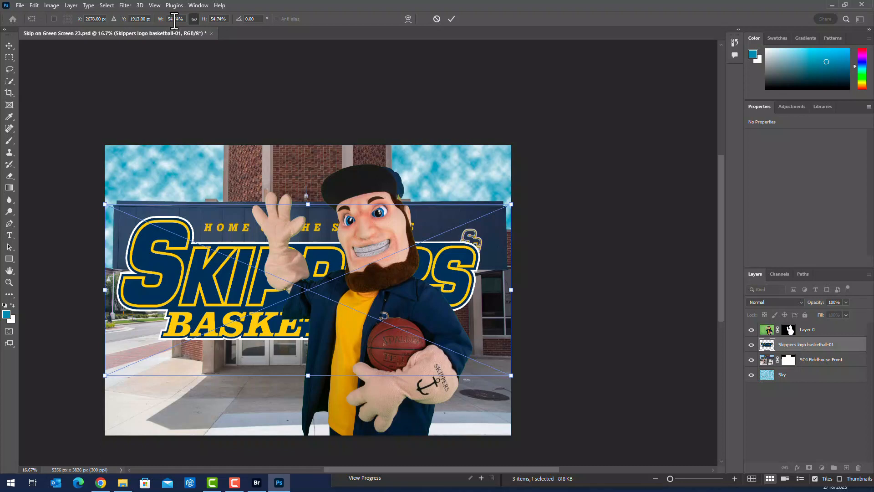
Scale the placed Skippers logo proportionally to 30% and move it into the upper-left corner of the canvas.
left_click(174, 20)
type("30")
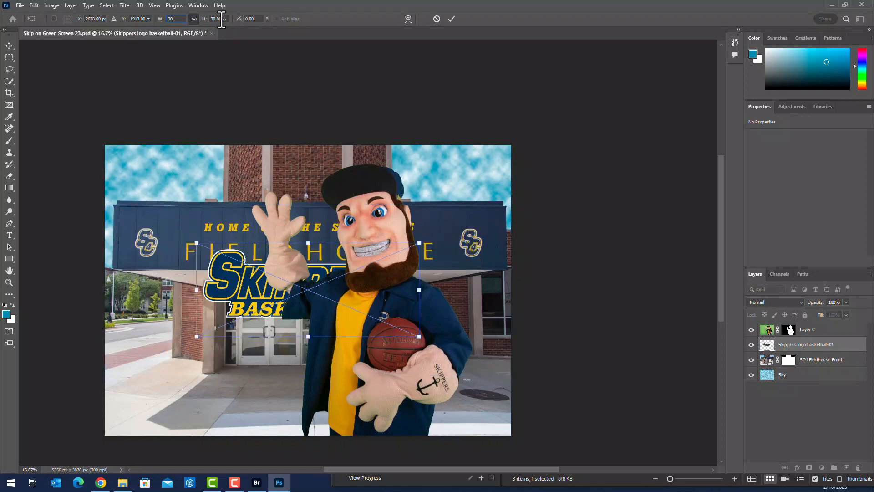
left_click(229, 284)
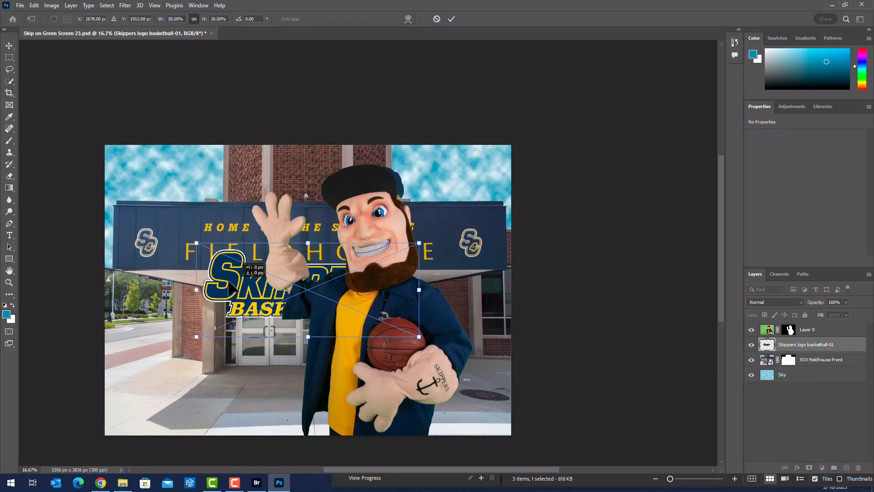
left_click_drag(230, 284, 146, 184)
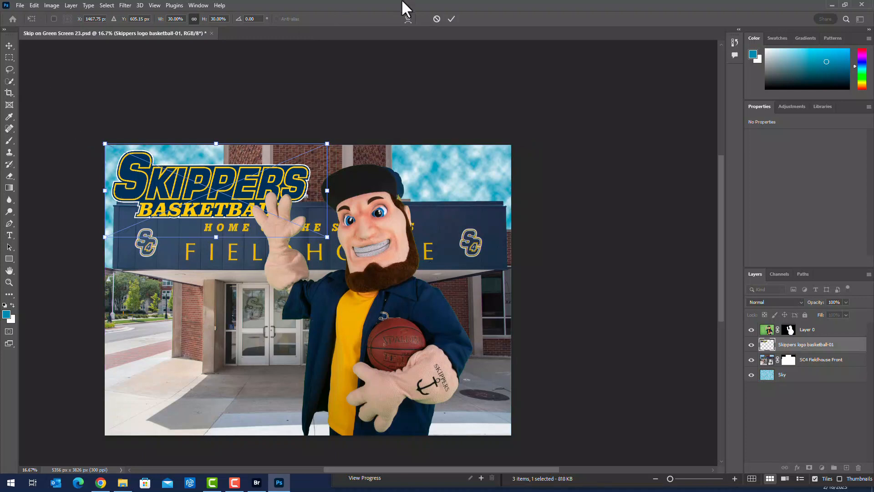
left_click(452, 18)
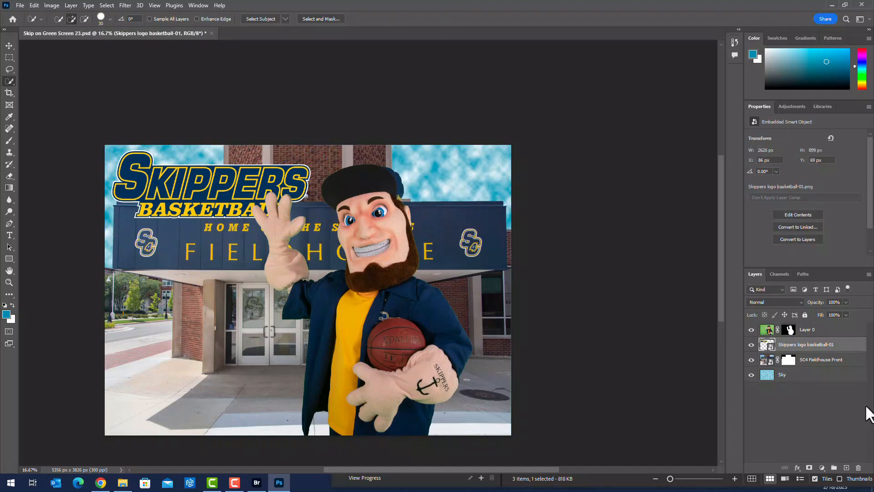
Move the mascot layer, Layer 0, about 130 px to the right in larger nudges.
left_click(820, 332)
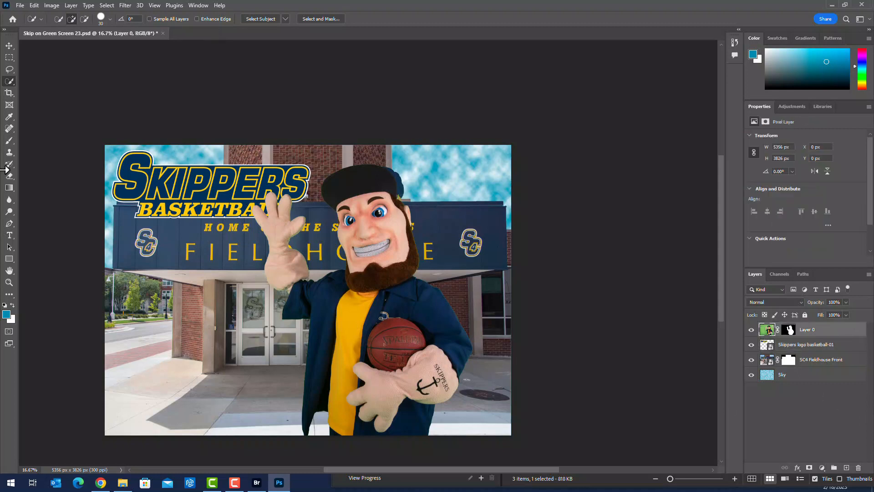
left_click(9, 46)
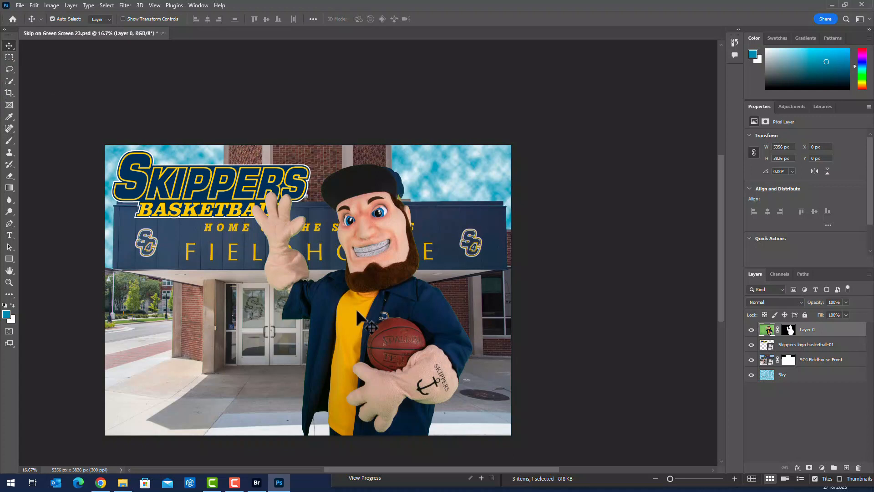
key("shift+Right")
key("shift+Right")
key("shift+Right")
key("shift+Right")
key("shift+Right")
key("shift+Right")
key("shift+Right")
key("shift+Right")
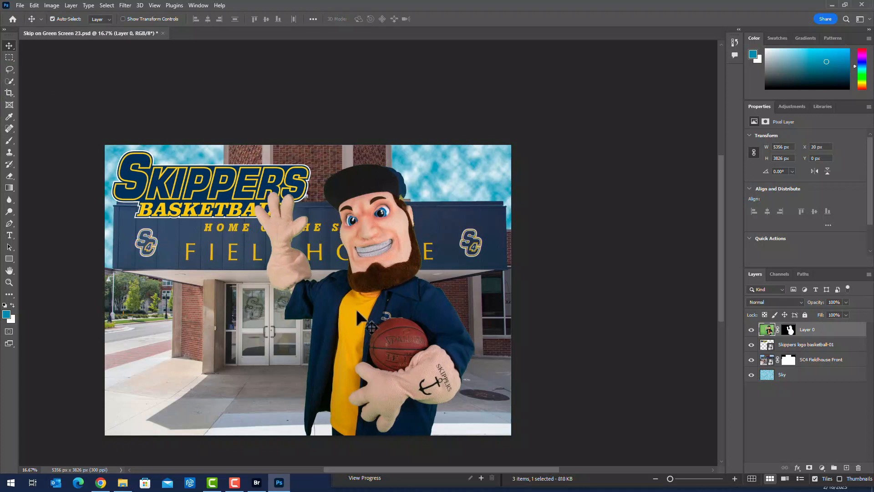
key("shift+Right")
key("shift+Right")
key("shift+Right")
key("shift+Right")
key("shift+Right")
key("shift+Right")
key("shift+Right")
key("shift+Right")
key("shift+Right")
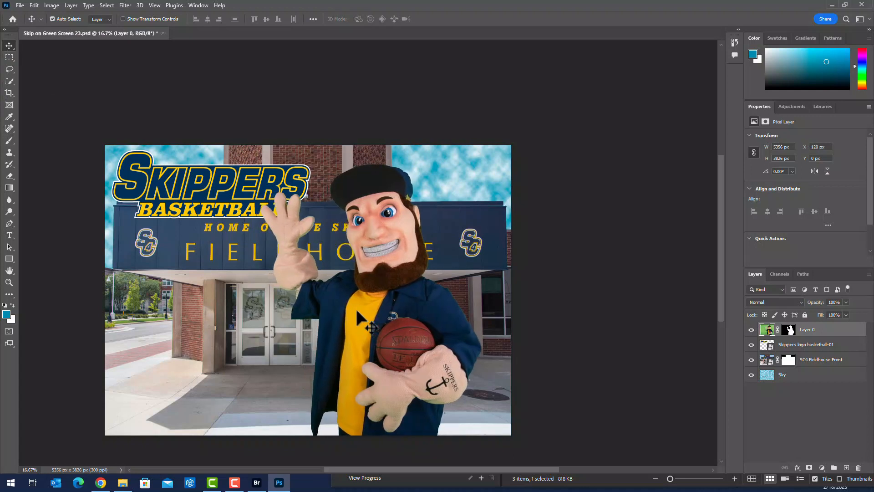
Move the mascot layer, Layer 0, further right in larger nudges until its X position is 380 px.
key("shift+Right")
key("shift+Right")
key("shift+Right")
key("shift+Right")
key("shift+Right")
key("shift+Right")
key("shift+Right")
key("shift+Right")
key("shift+Right")
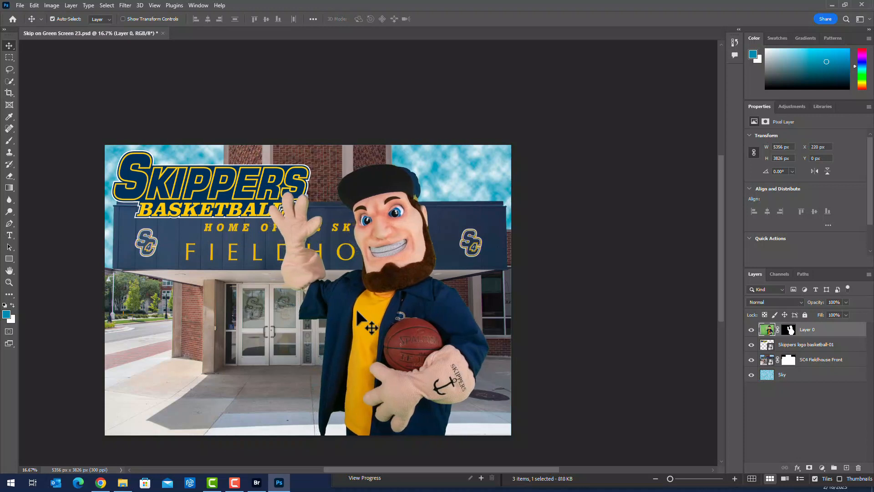
key("shift+Right")
key("shift+Right")
key("shift+Right")
key("shift+Right")
key("shift+Right")
key("shift+Right")
key("shift+Right")
key("shift+Right")
key("shift+Right")
key("shift+Right")
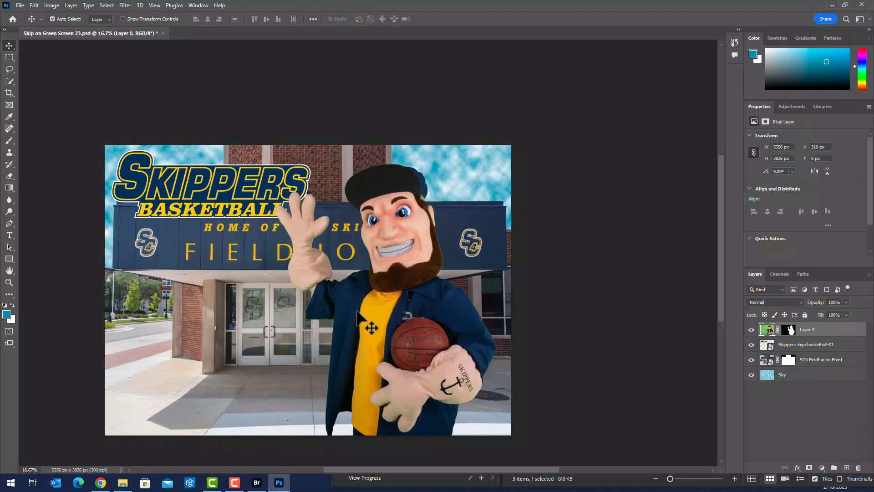
key("shift+Right")
key("shift+Right")
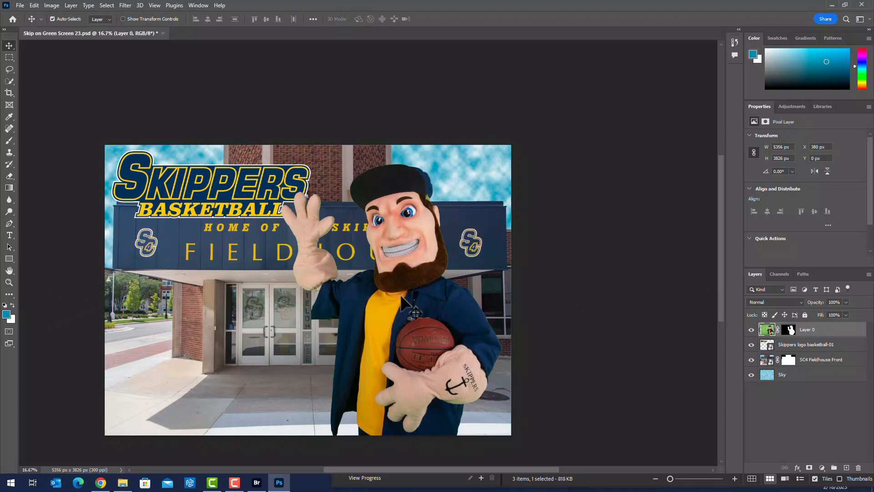
Activate the Type tool and set its font to Impact Regular.
left_click(9, 236)
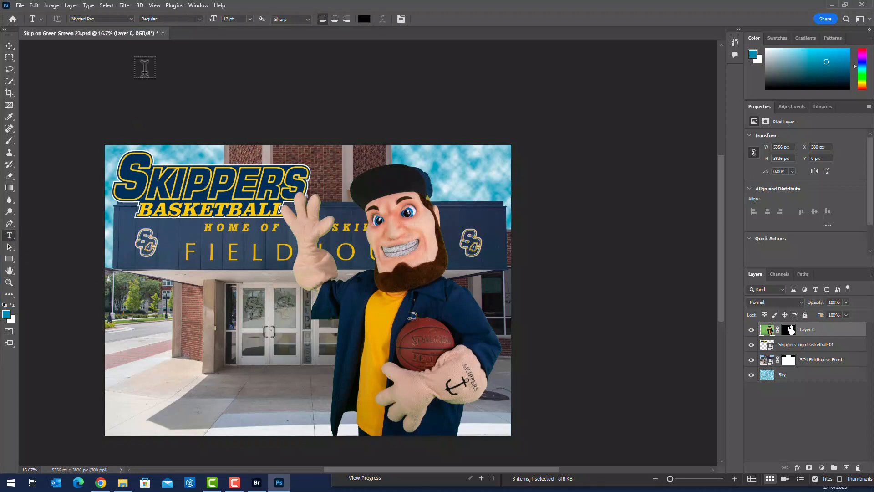
left_click(105, 18)
left_click(105, 19)
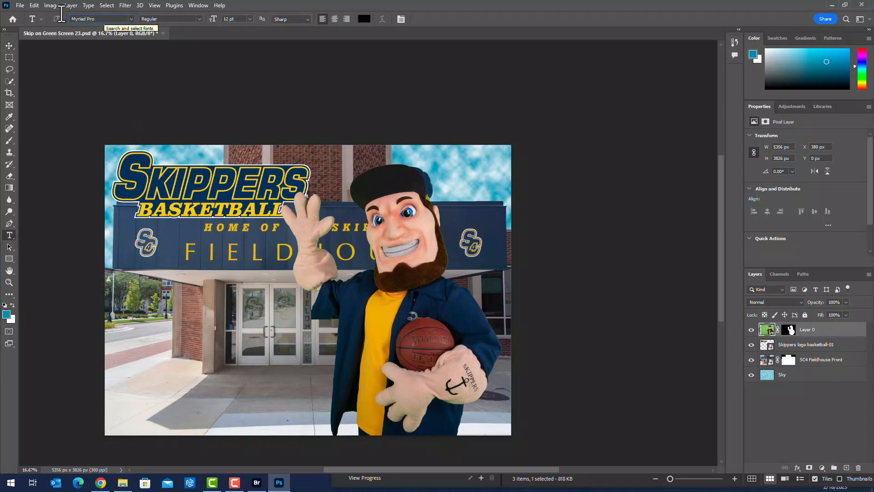
left_click_drag(105, 18, 57, 13)
type("Impact")
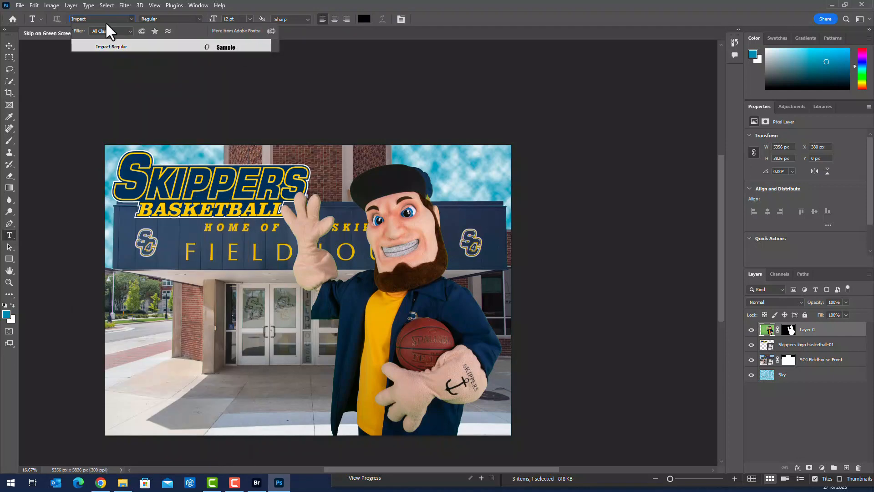
left_click(120, 47)
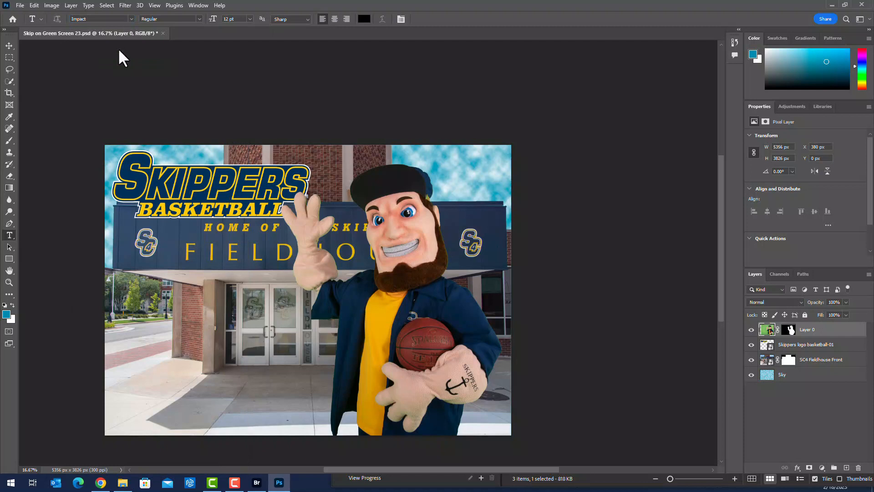
Set the type size to 145 pt with centred alignment.
left_click(223, 19)
type("145")
left_click(285, 19)
left_click(291, 17)
Set the text colour to the dark navy blue #002c4f.
left_click(364, 21)
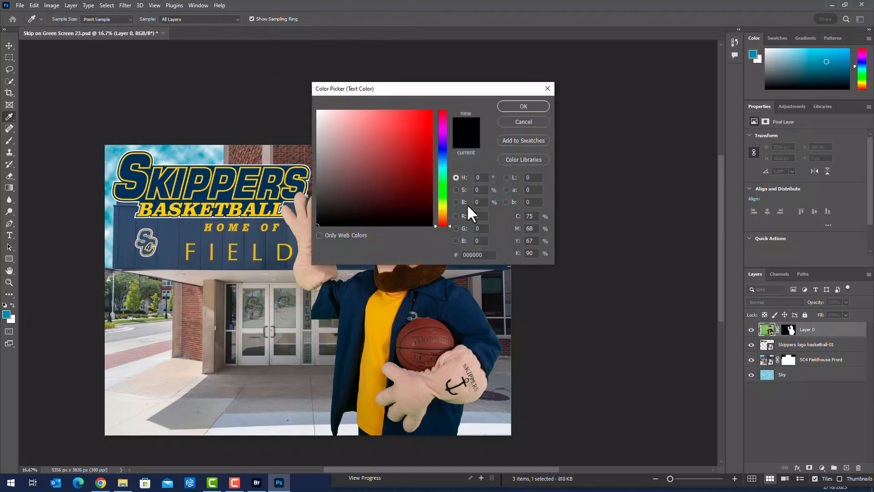
double_click(478, 255)
type("002")
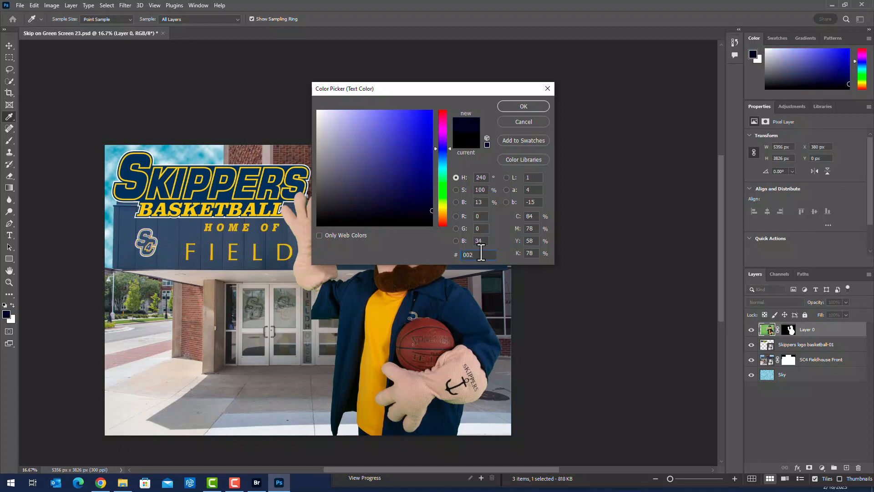
type("c4f")
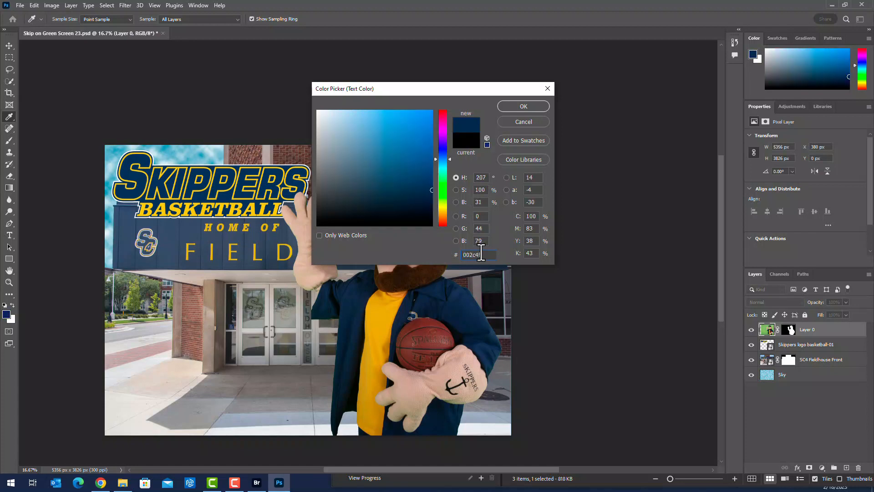
key("Return")
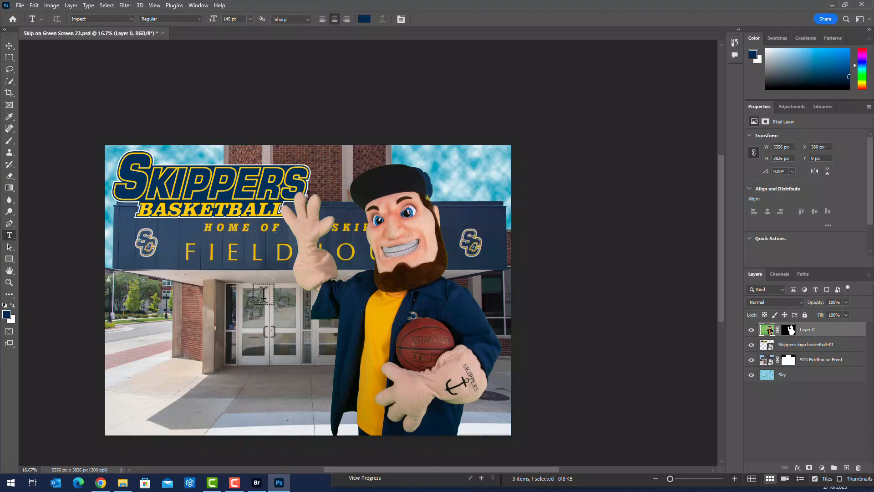
Add the text "Welcome" across the fieldhouse doors beside the mascot and shift it slightly down and to the right.
left_click(207, 343)
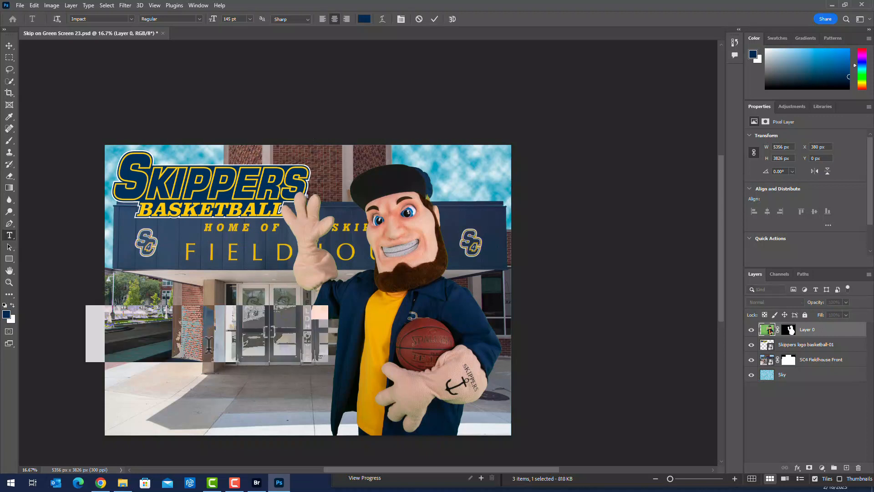
type("Welcome")
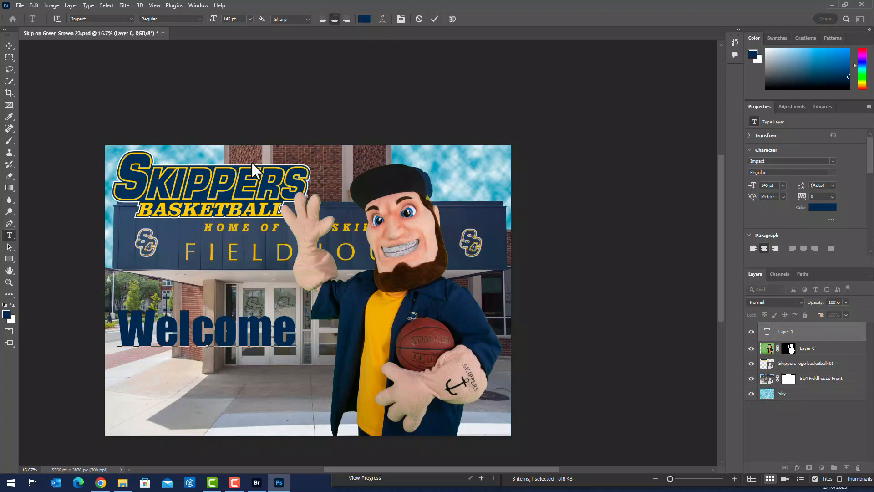
left_click(10, 44)
left_click_drag(180, 332, 193, 339)
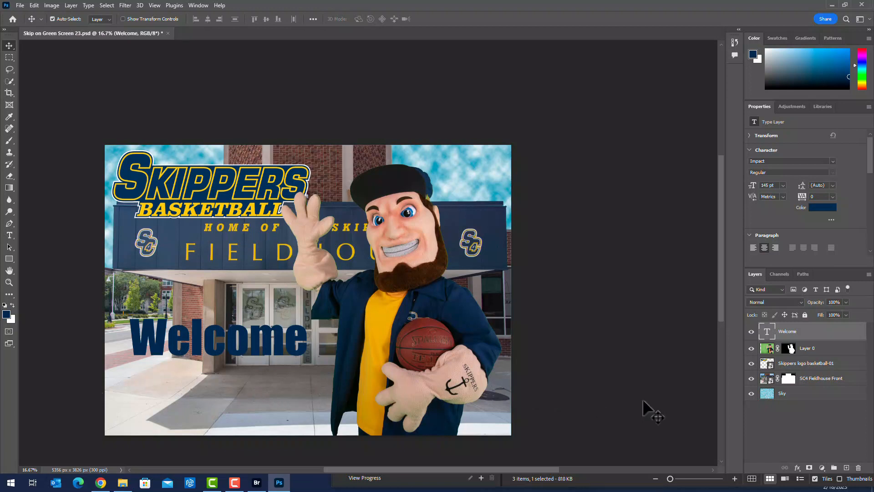
Add a Bevel & Emboss effect to the Welcome layer with depth 251% and size 50 px.
left_click(797, 468)
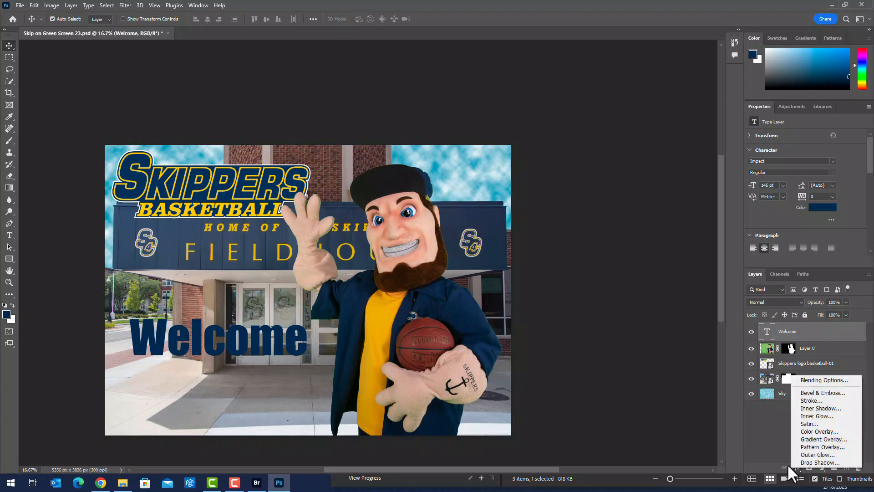
left_click(819, 392)
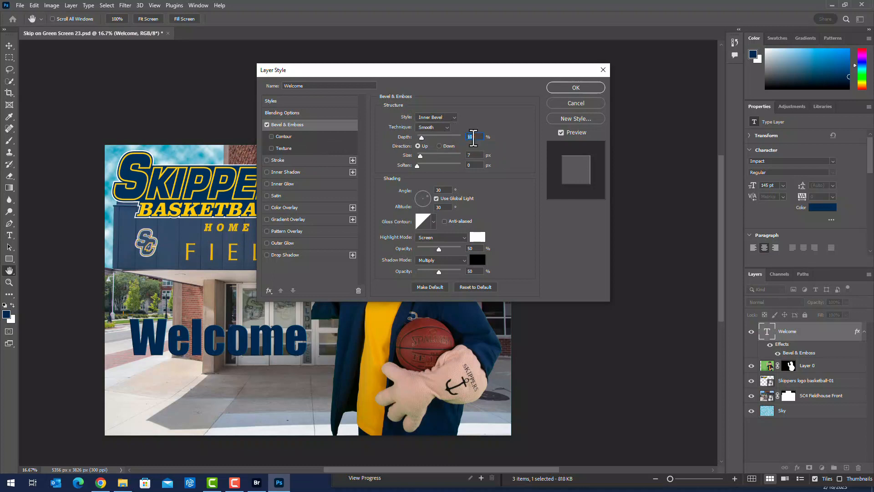
type("250")
type("50")
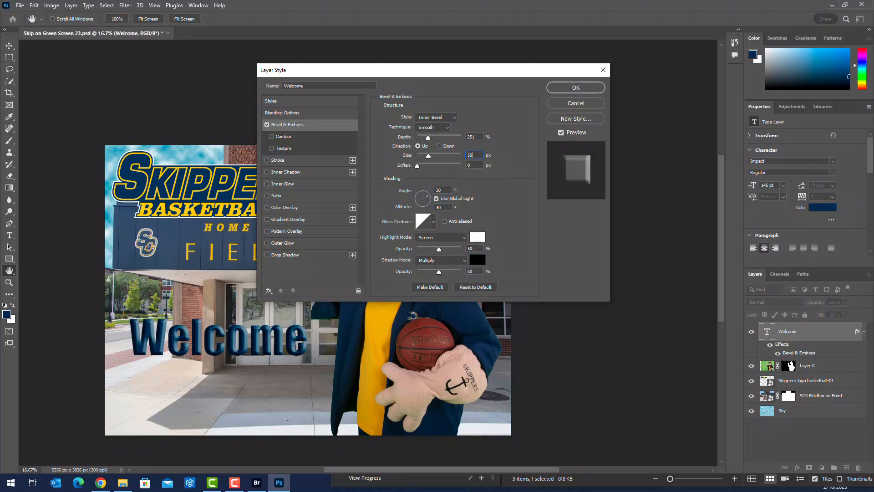
Add a black inside Stroke to the Welcome layer with size 27 px and opacity 59%.
left_click(280, 159)
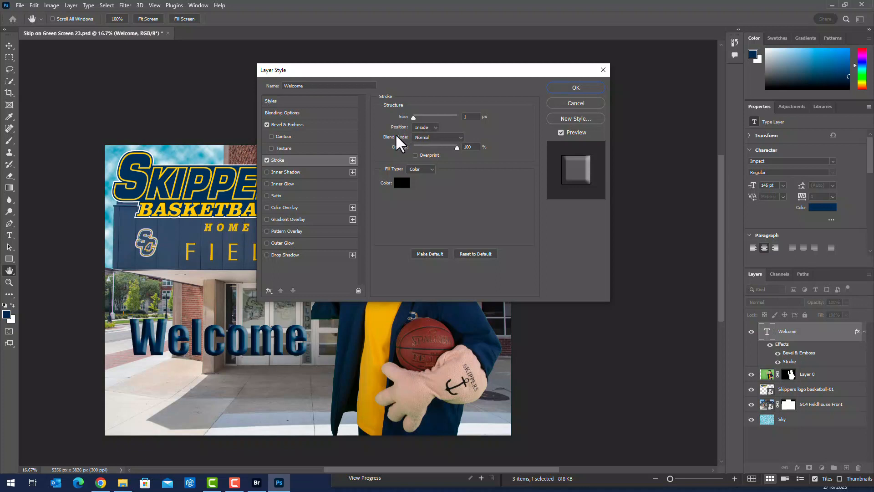
double_click(467, 116)
type("10")
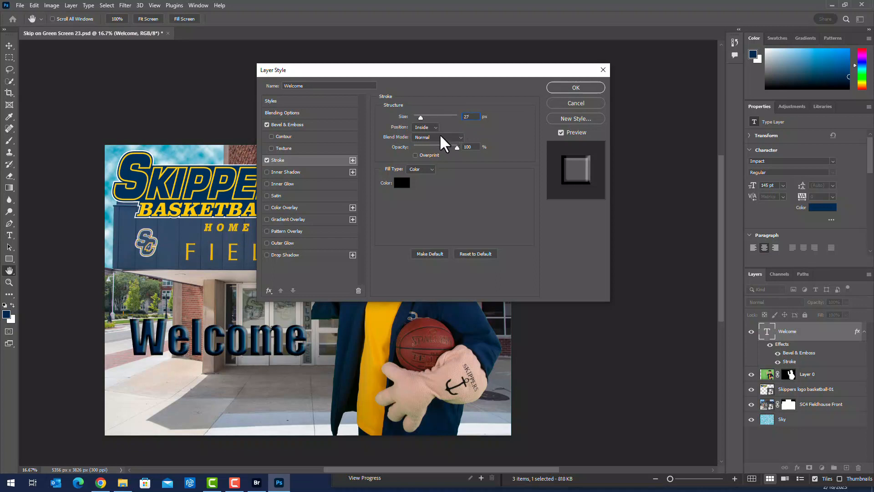
double_click(469, 146)
type("59")
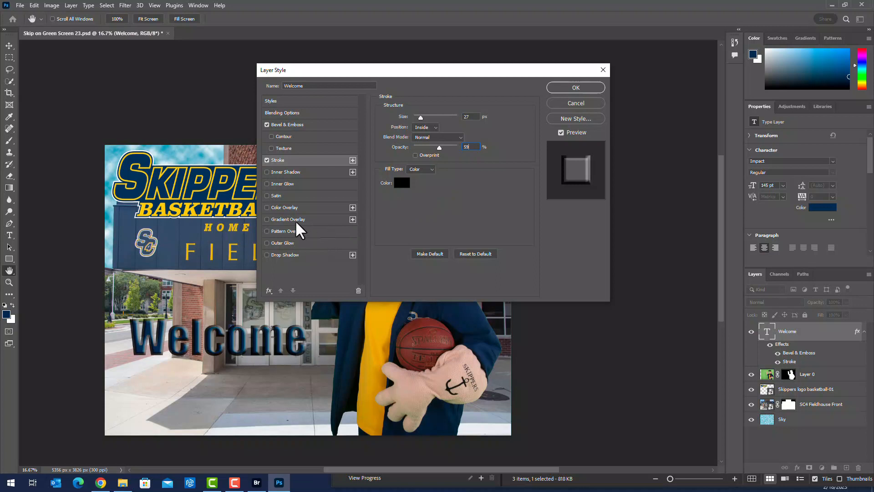
Add a Pattern Overlay to the Welcome layer with opacity 21% and scale 15%.
left_click(283, 229)
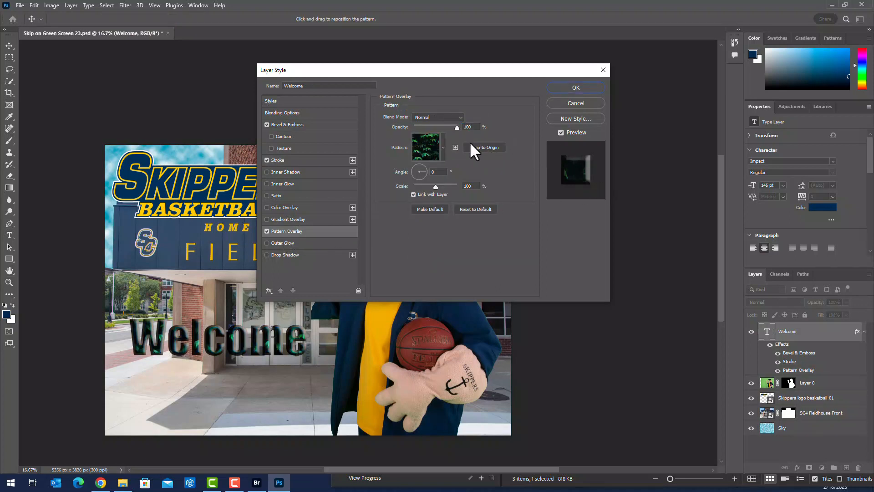
left_click_drag(471, 130, 461, 129)
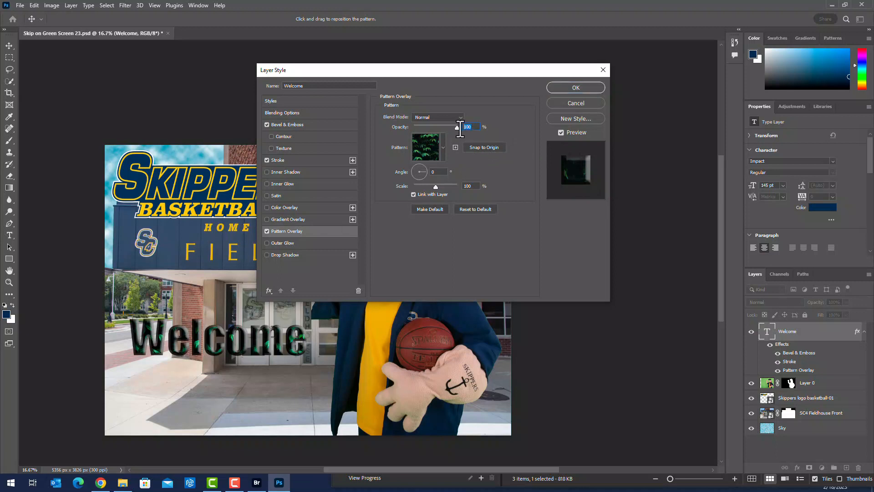
type("21")
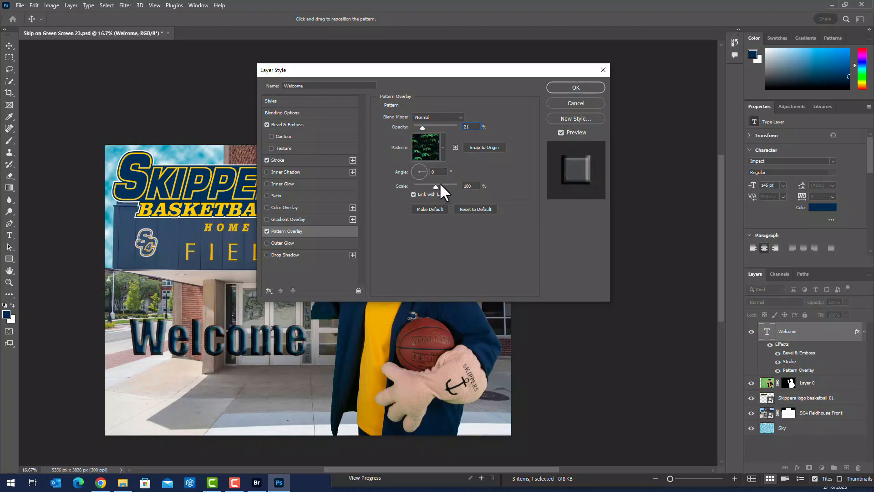
double_click(469, 186)
type("15")
Choose the first Water pattern for the Pattern Overlay and apply the layer style.
left_click(443, 148)
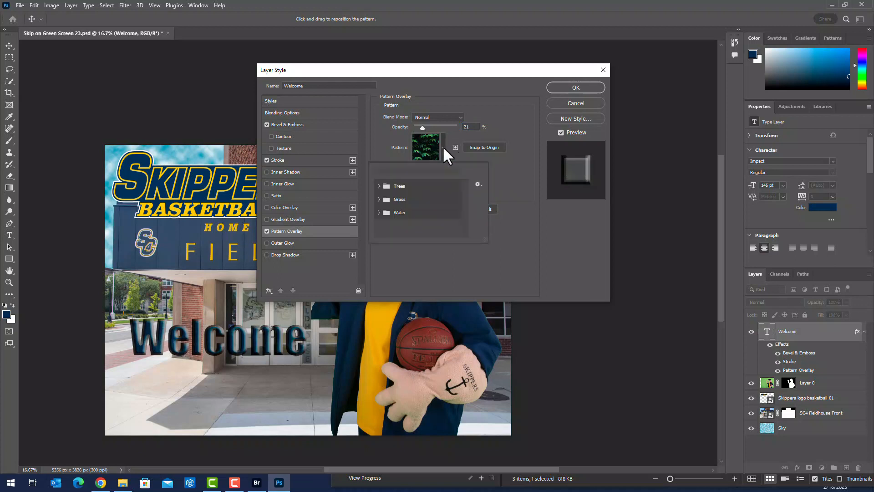
left_click(380, 212)
left_click(390, 226)
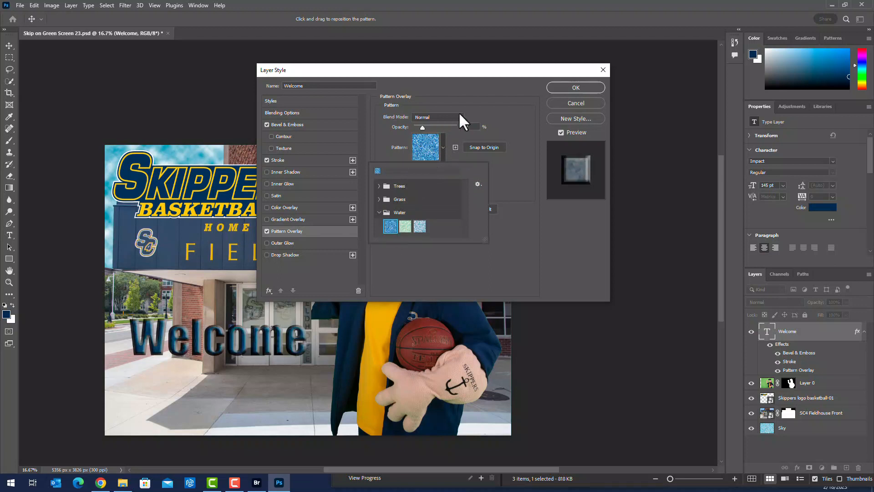
left_click(566, 86)
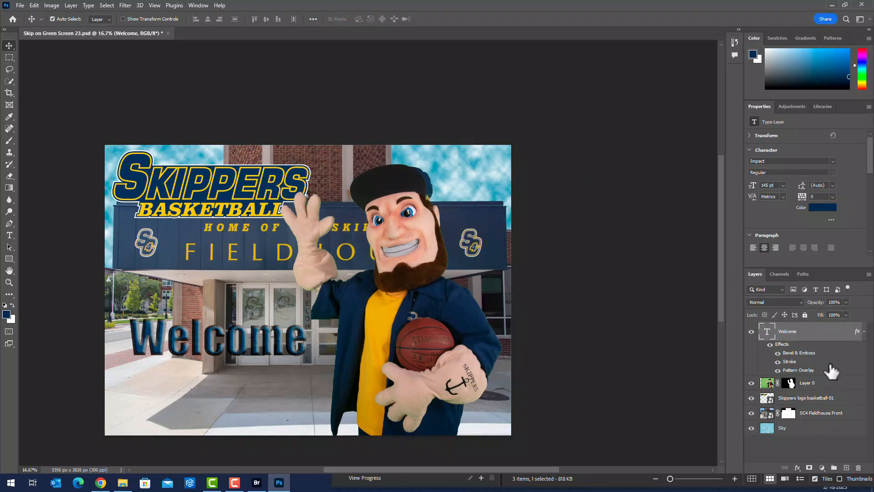
Add the text "to SC4!" at 120 pt just beneath Welcome, on a new type layer above Layer 0.
left_click(823, 384)
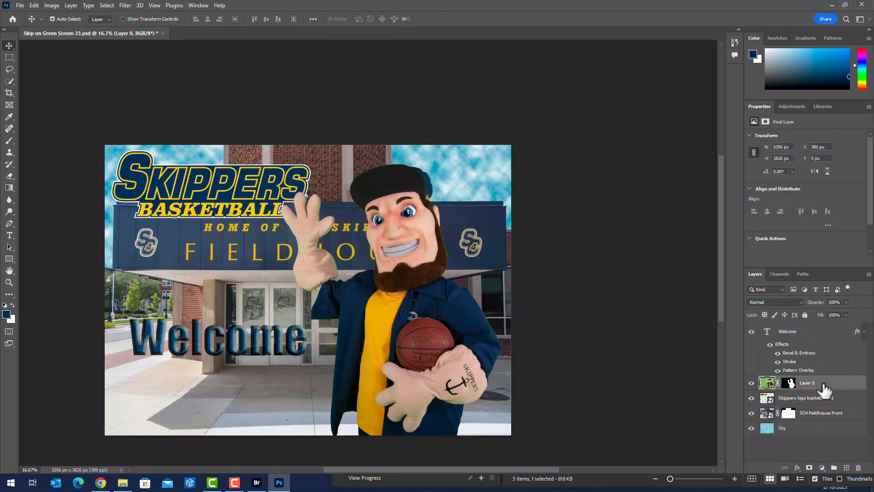
left_click(9, 235)
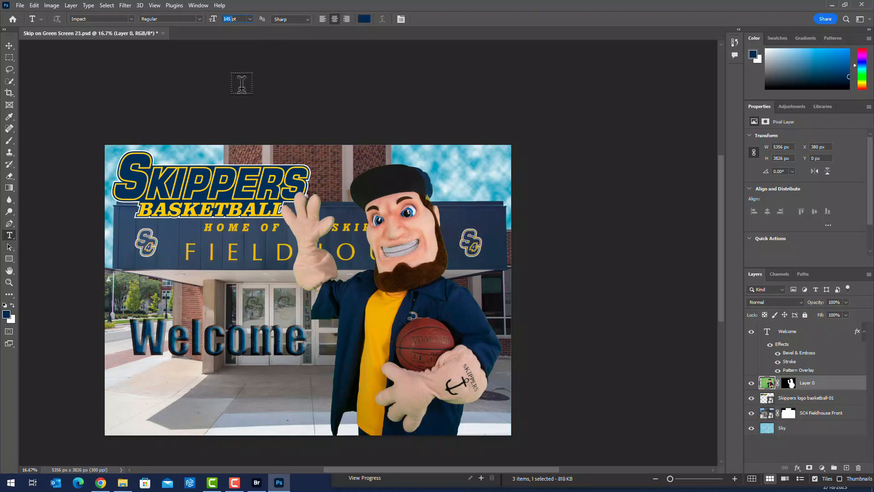
type("120")
key("Return")
left_click(214, 381)
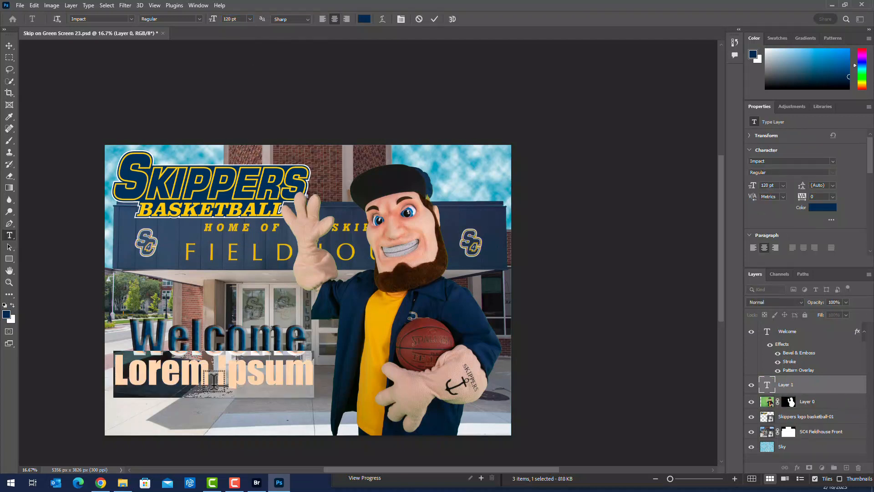
type("to")
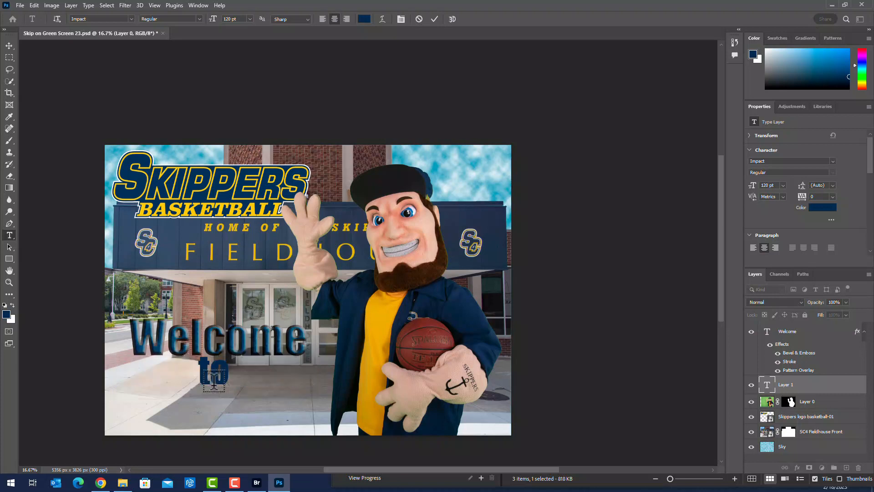
type("SC")
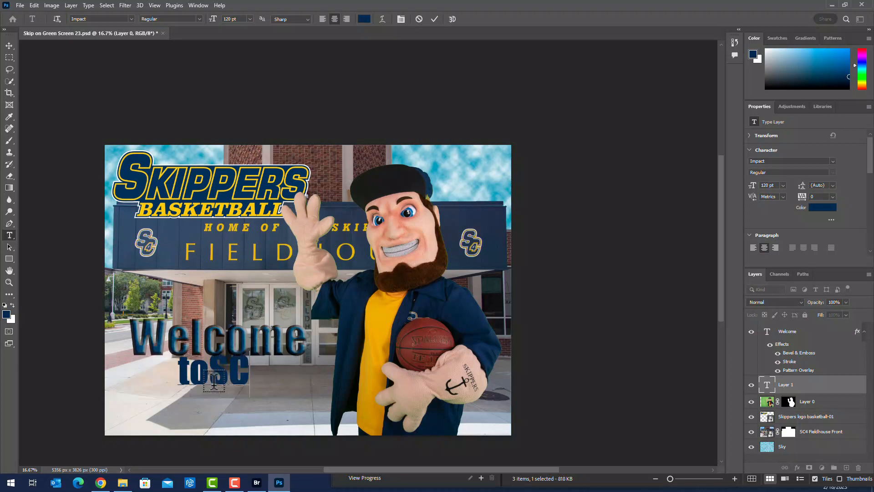
type("4!")
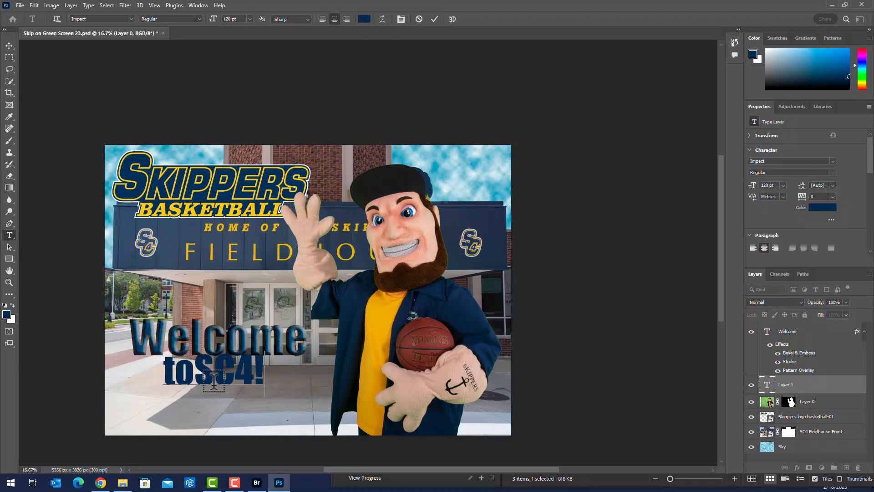
Move the "to SC4!" text down clear of Welcome and copy the Welcome layer's effects onto it.
left_click(9, 45)
double_click(221, 369)
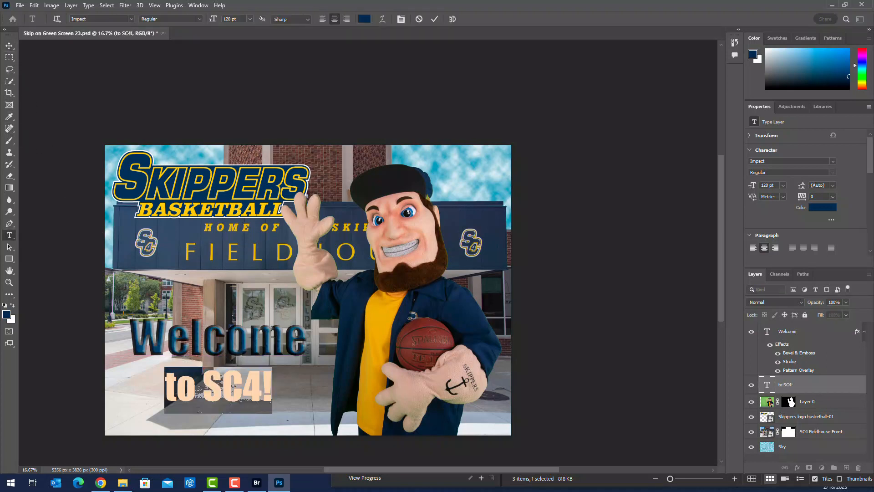
left_click(202, 386)
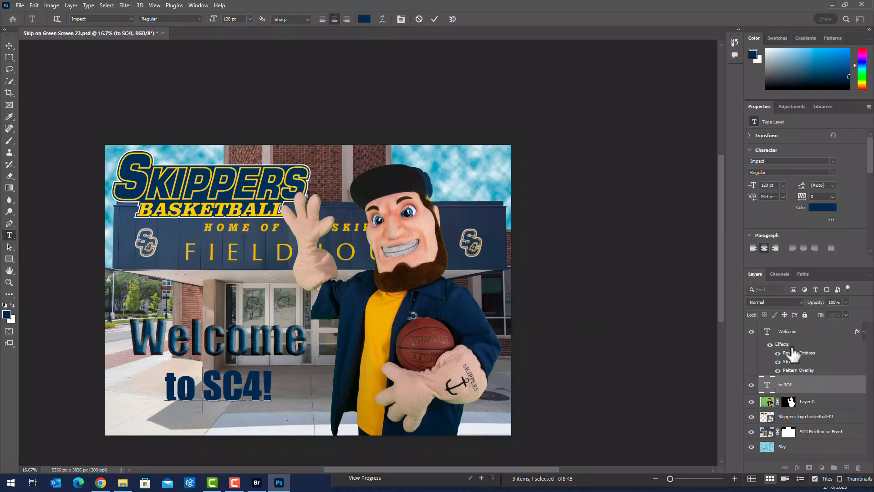
mouse_move(859, 337)
left_mouse_down()
mouse_move(820, 396)
mouse_move(802, 395)
left_mouse_up()
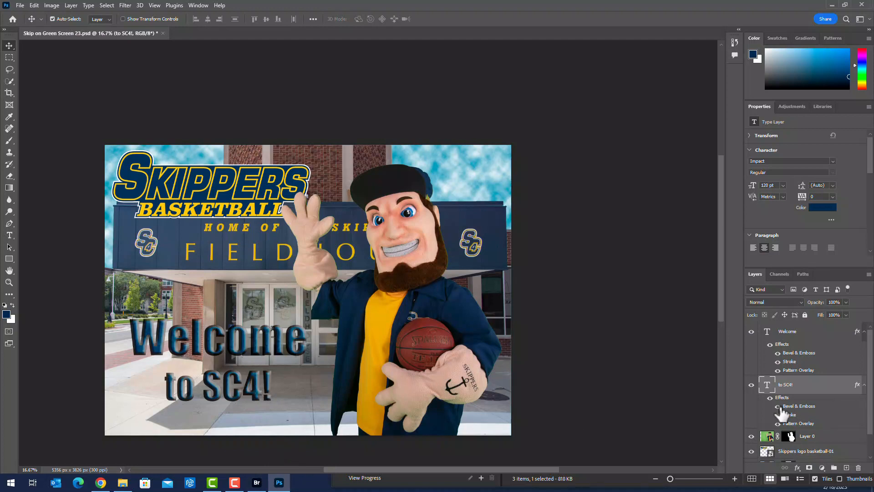
Set the Stroke size of the "to SC4!" text layer to 15 px and apply the layer style.
scroll(220, 404, "down", 1)
scroll(220, 403, "down", 2)
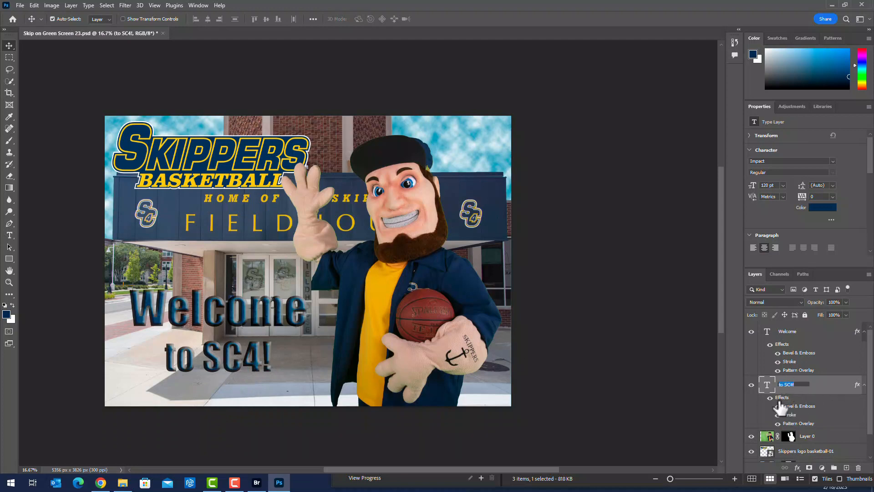
double_click(804, 398)
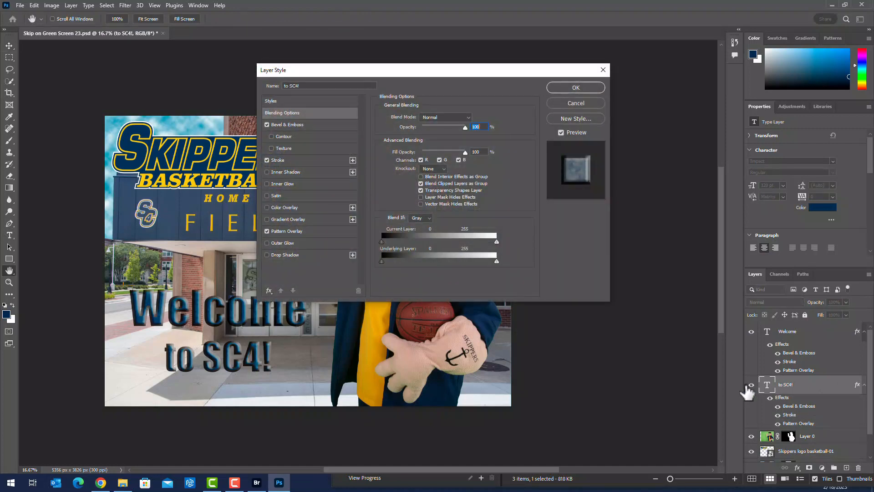
left_click(277, 160)
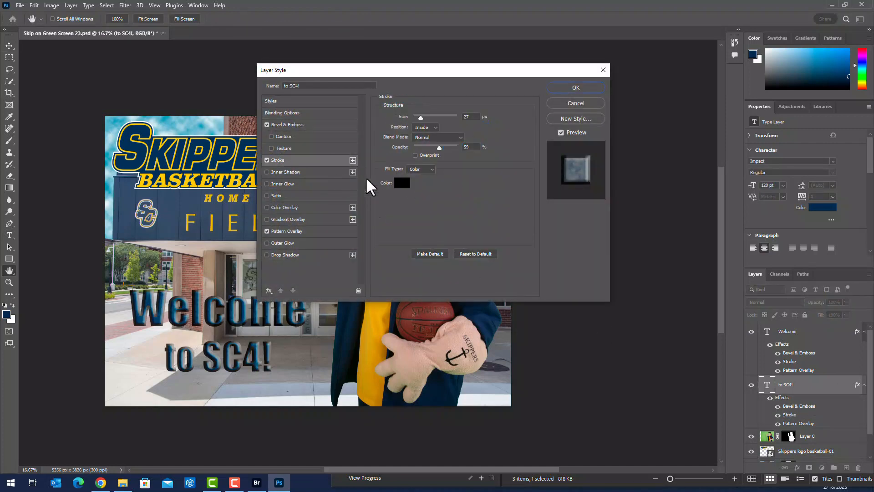
double_click(469, 118)
type("15")
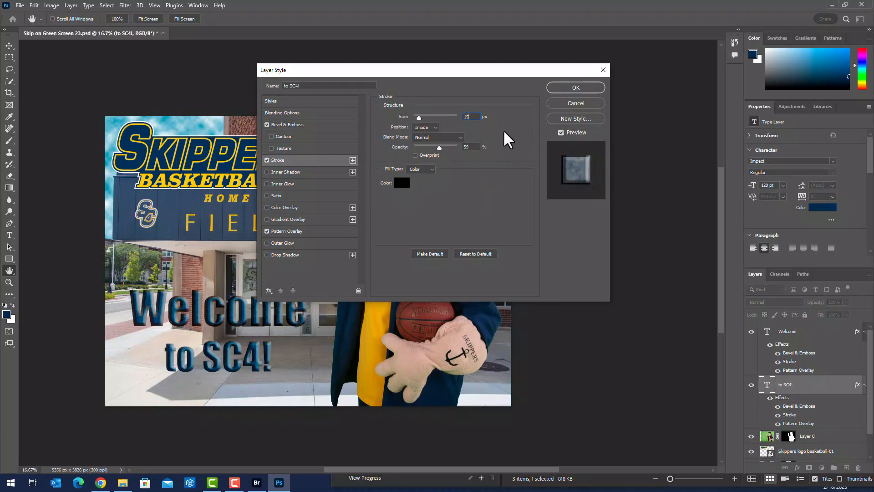
left_click(574, 87)
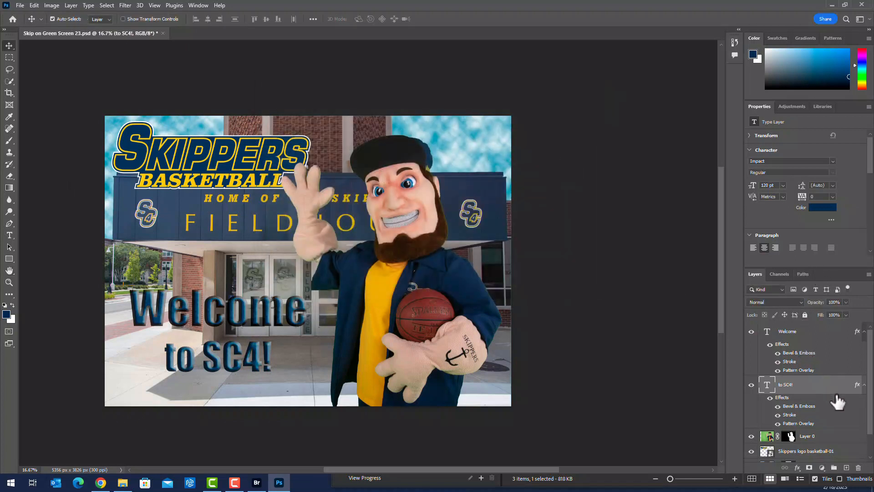
Add an Outer Glow to the Skippers logo basketball-01 layer with Normal blend mode and 100% opacity.
scroll(838, 405, "down", 1)
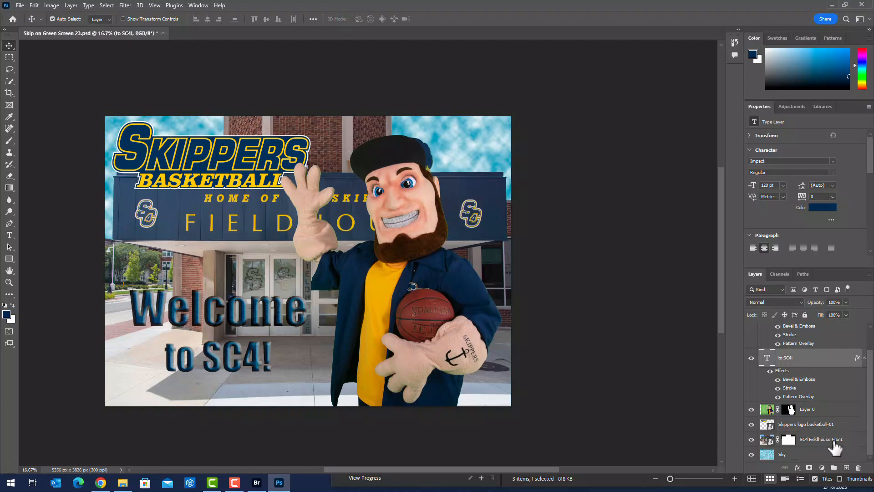
left_click(817, 424)
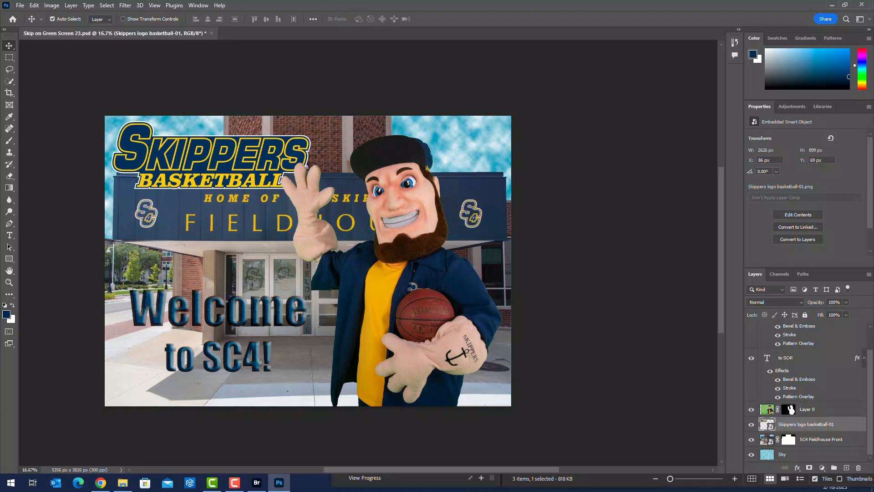
left_click(798, 467)
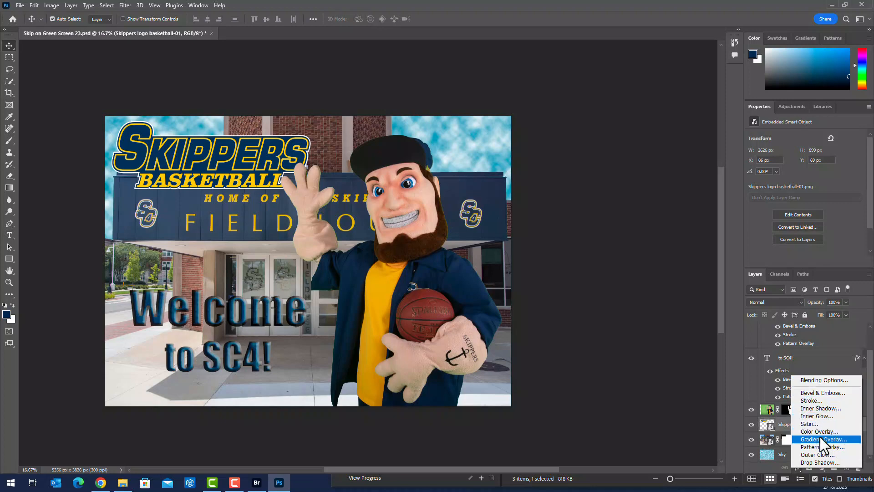
left_click(825, 454)
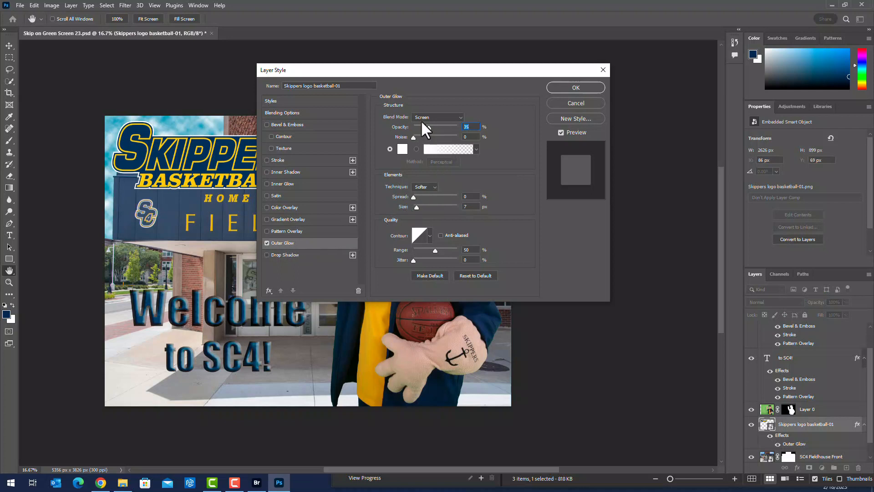
left_click(459, 118)
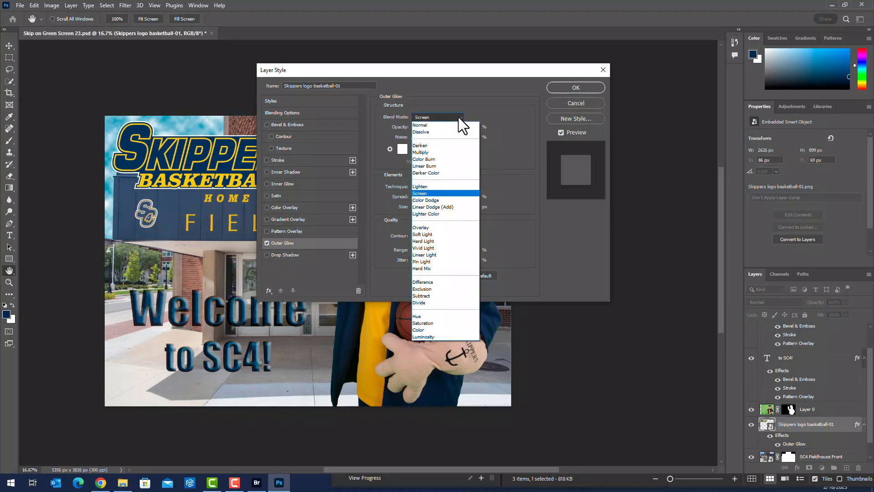
left_click(457, 126)
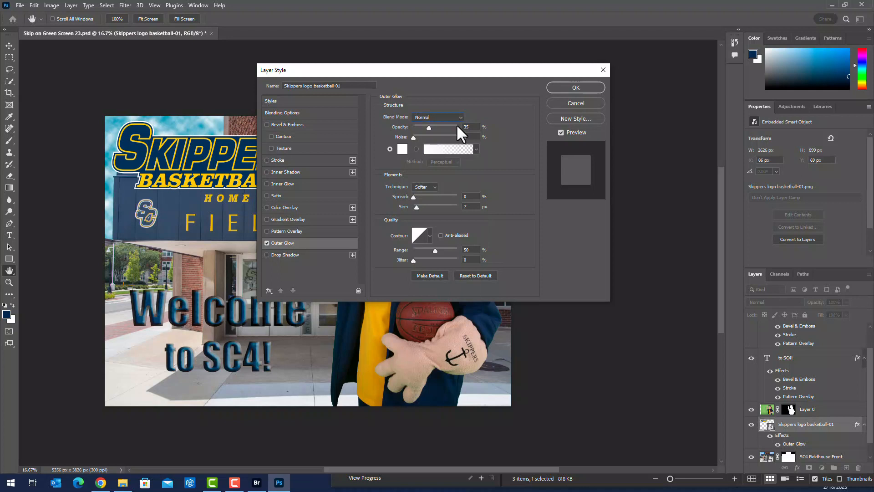
left_click(471, 127)
double_click(473, 129)
type("100")
Set the Outer Glow's noise to 10%, technique to Precise and size to 51 px.
left_click(476, 137)
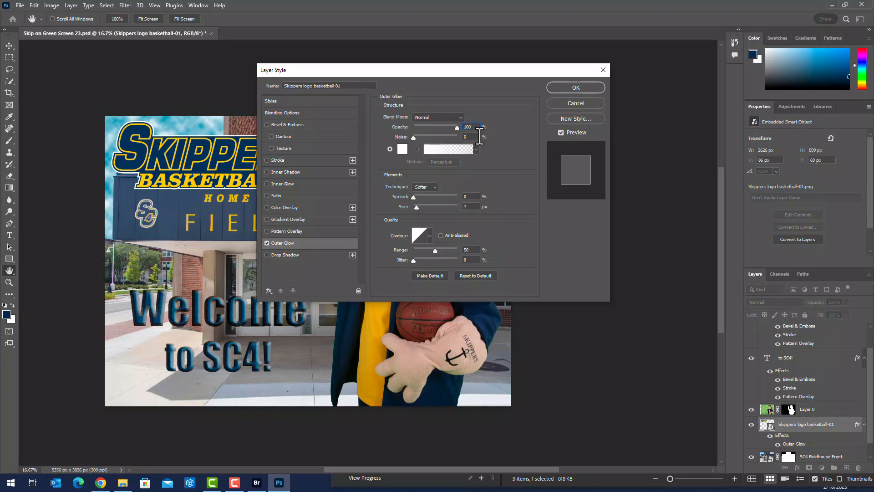
type("10")
left_click(434, 201)
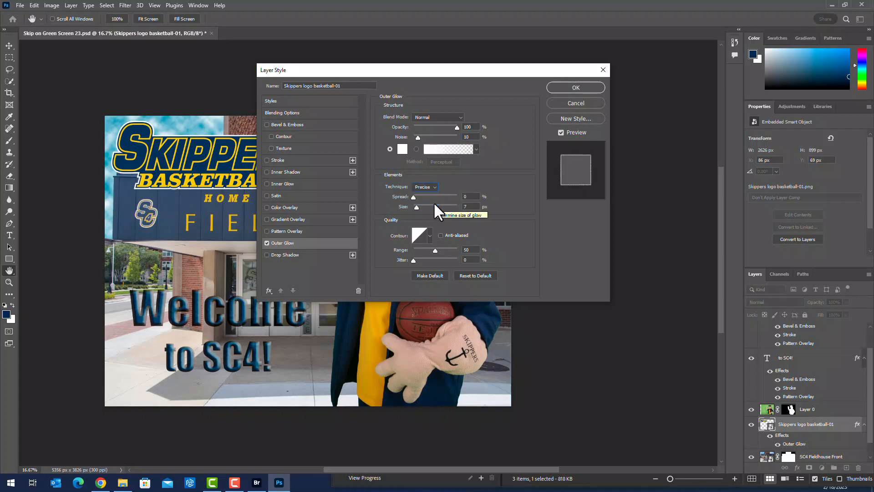
left_click(471, 207)
type("51")
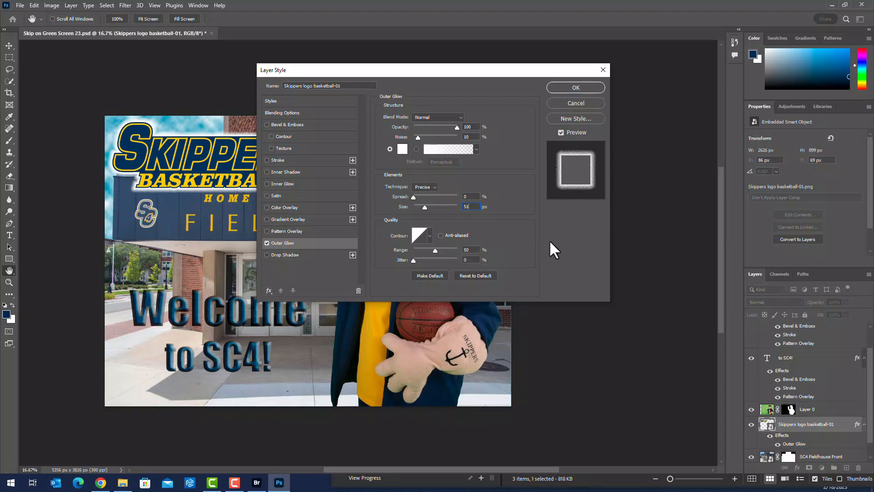
Set the Outer Glow colour to 002c4f and apply the logo's layer style.
left_click(402, 150)
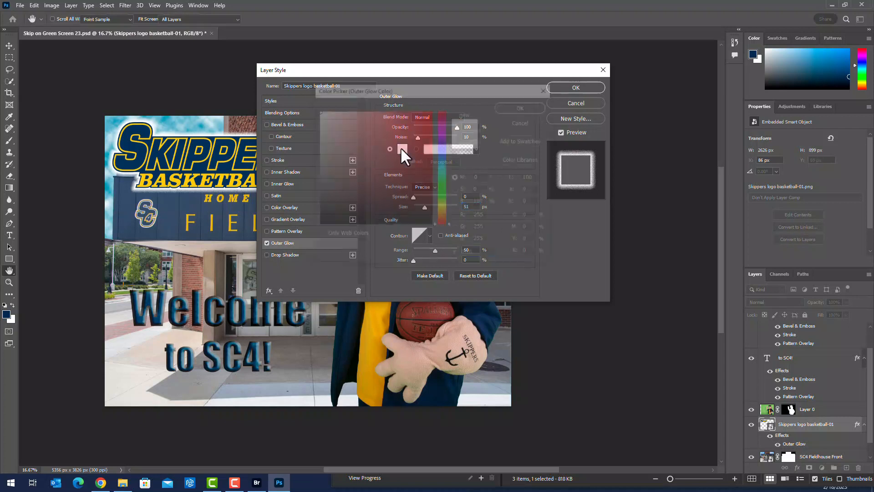
left_click(401, 148)
double_click(483, 254)
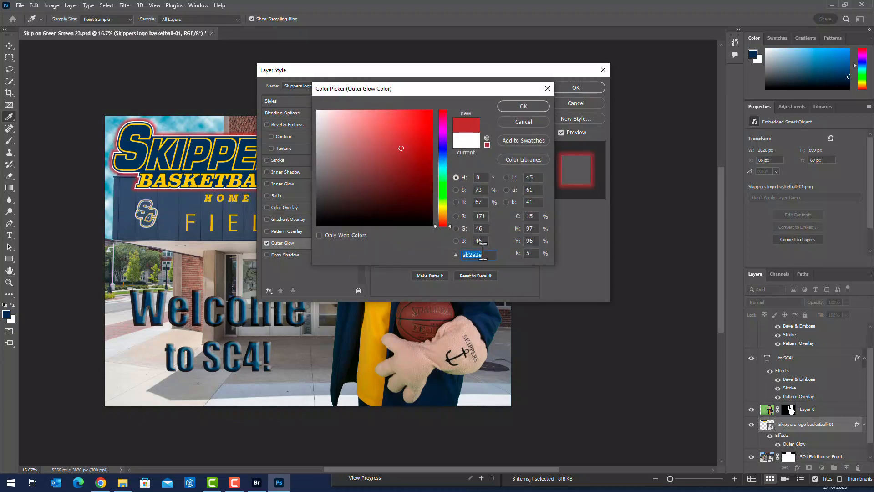
type("002")
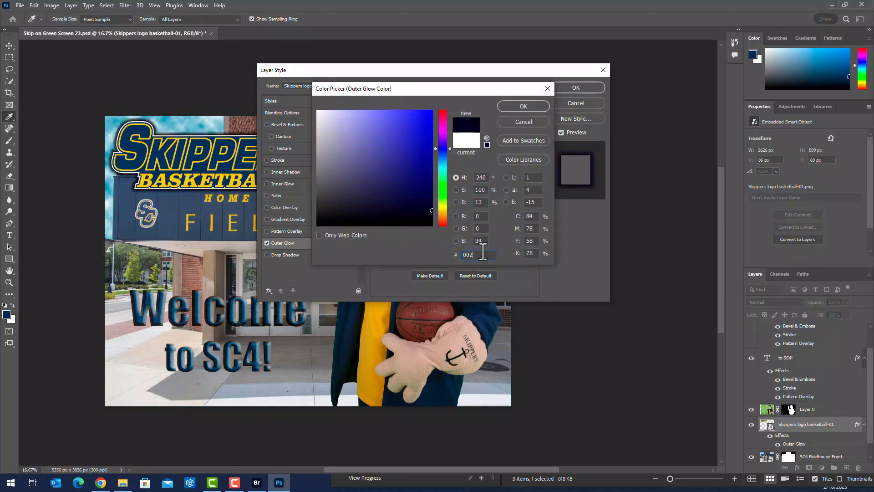
type("c4f")
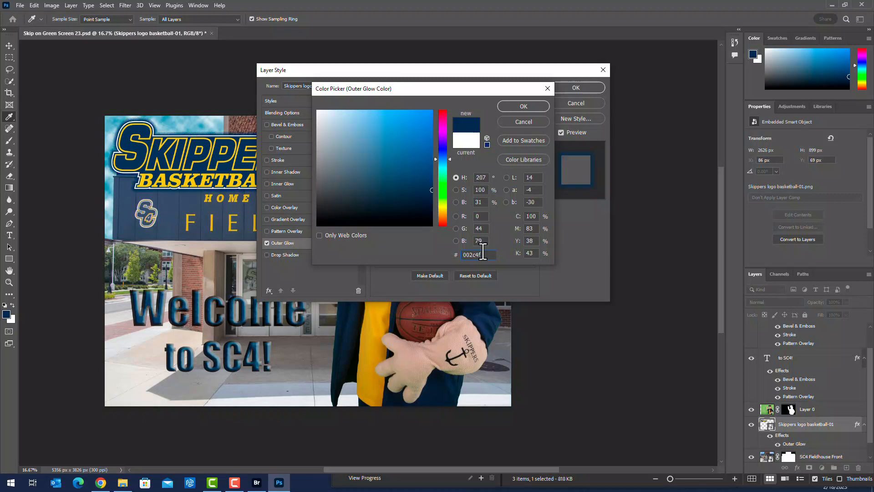
left_click(523, 106)
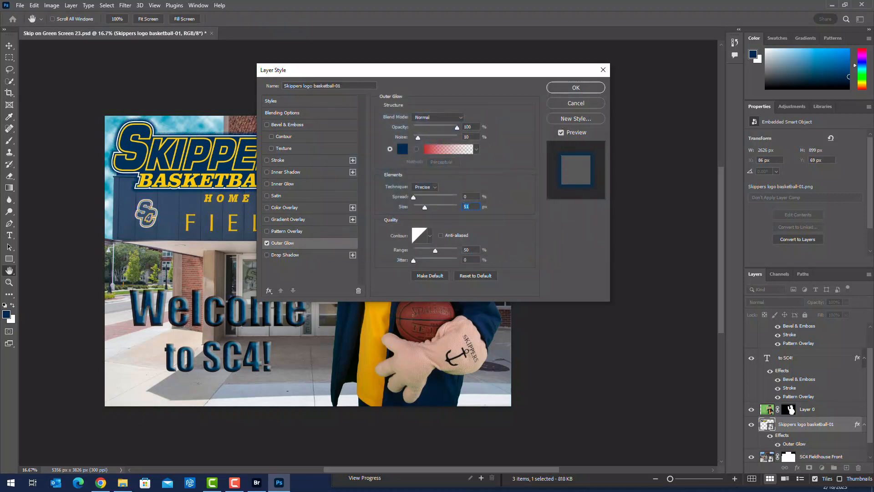
left_click(584, 89)
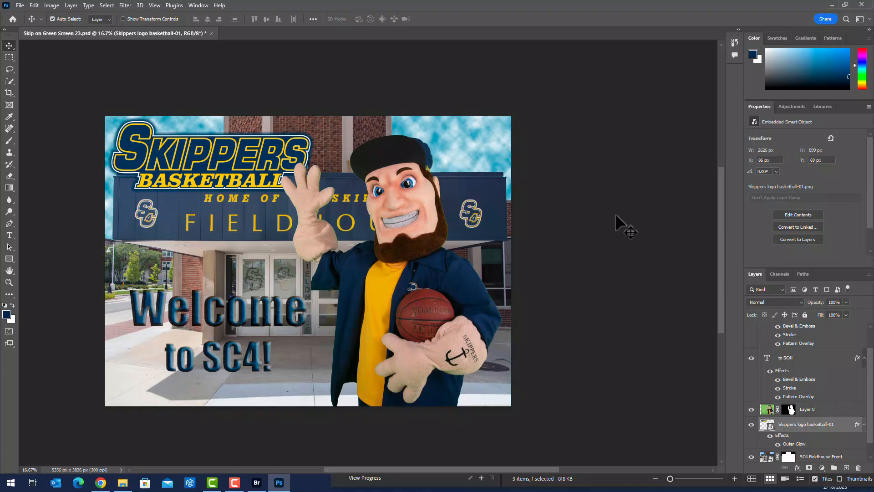
Save the document as Photoshop file Lesson7_Postcard in the Lesson 7 folder, keeping Maximize Compatibility on.
left_click(21, 4)
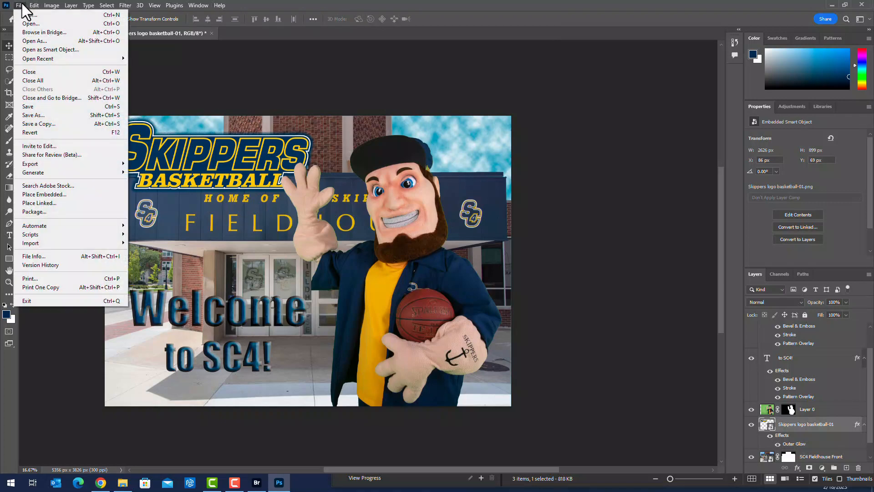
left_click(29, 112)
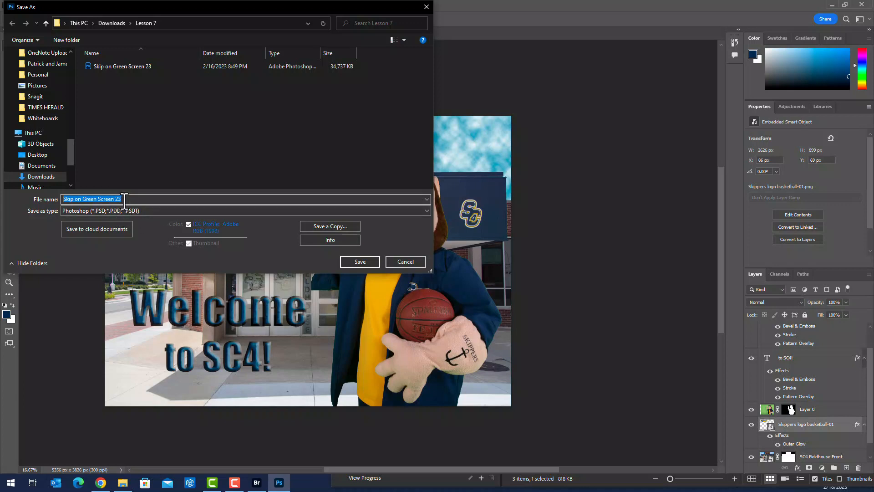
type("Lesson")
type("7_Postcard")
left_click(366, 261)
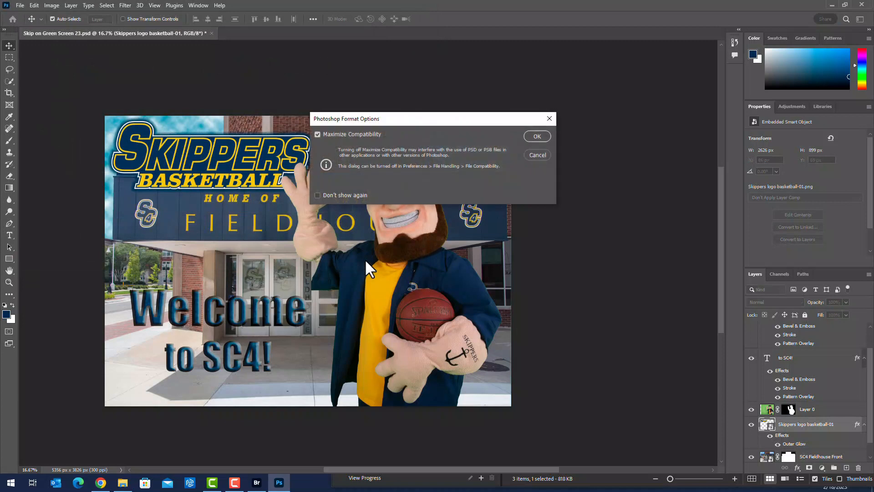
left_click(535, 134)
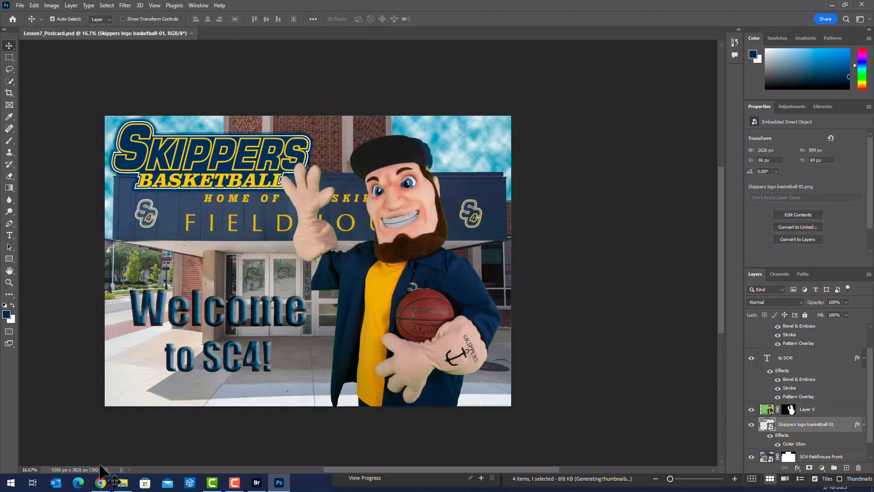
Start saving a copy named Lesson7_Postcard in JPEG format in the Lesson 7 folder.
left_click(20, 5)
left_click(54, 123)
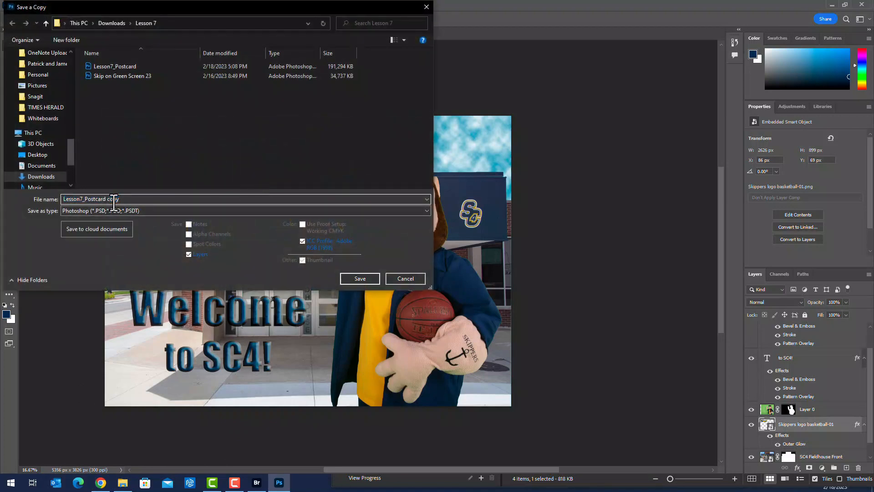
double_click(114, 200)
key("BackSpace")
key("BackSpace")
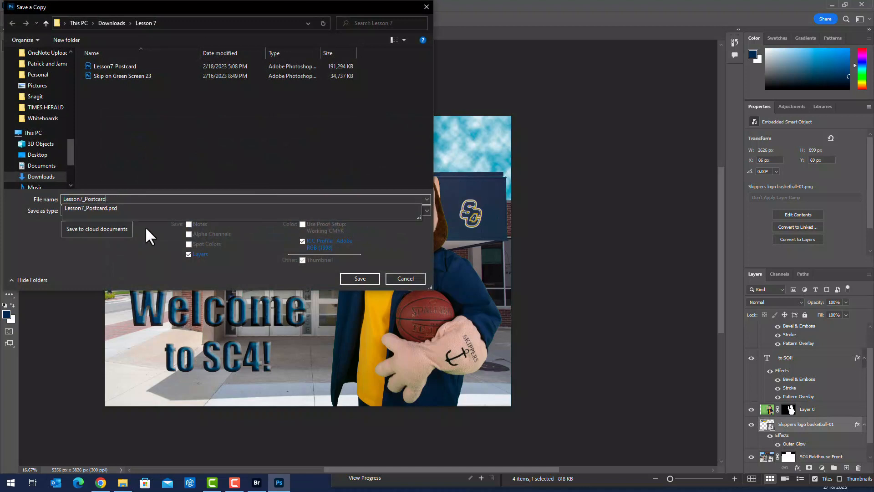
left_click(137, 211)
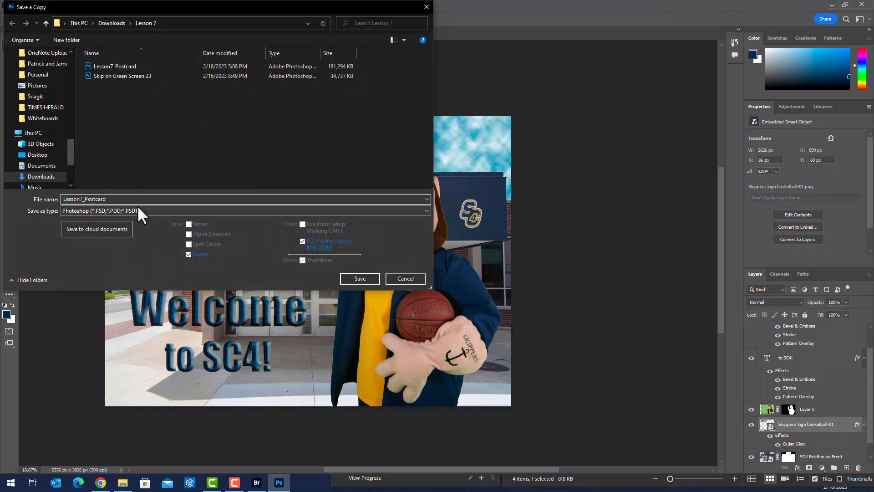
left_click(138, 210)
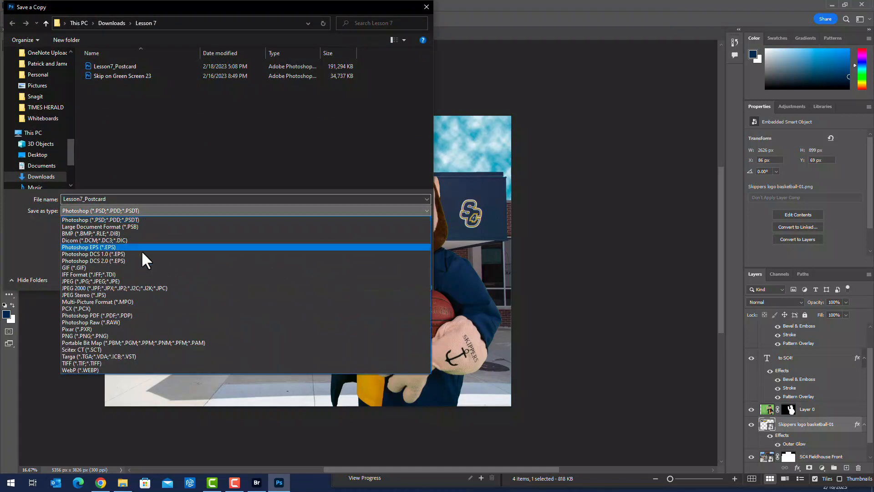
left_click(145, 281)
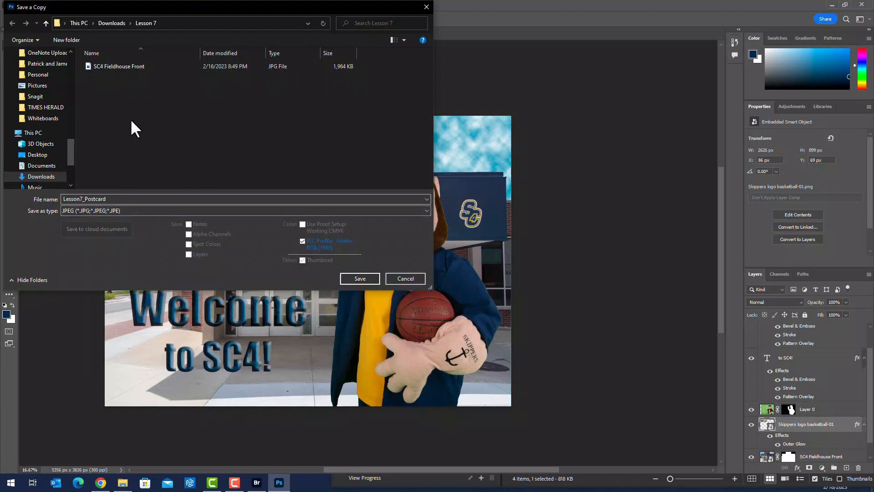
Save the JPEG copy with the chosen image quality preset and the Baseline ("Standard") format.
left_click(359, 278)
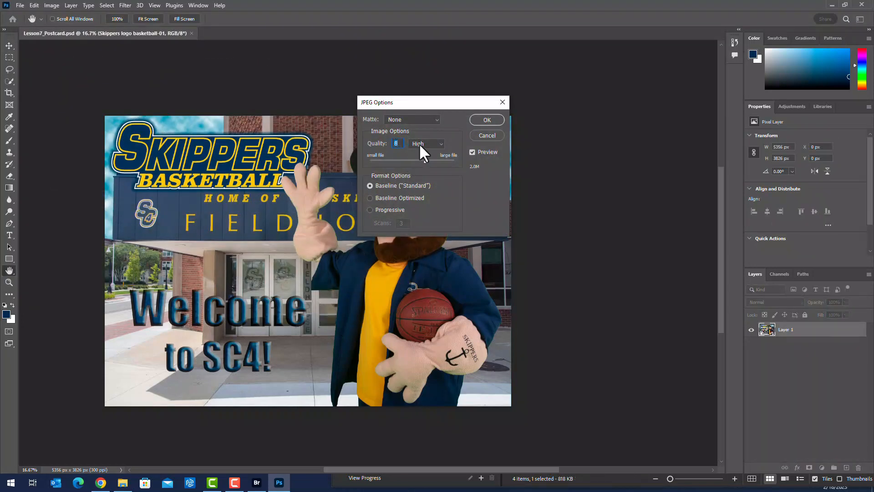
left_click(425, 144)
left_click(427, 168)
left_click(485, 120)
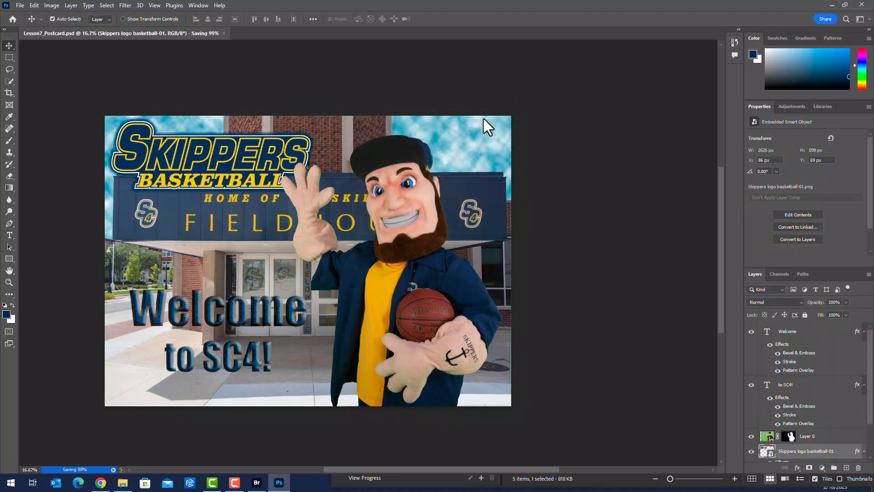